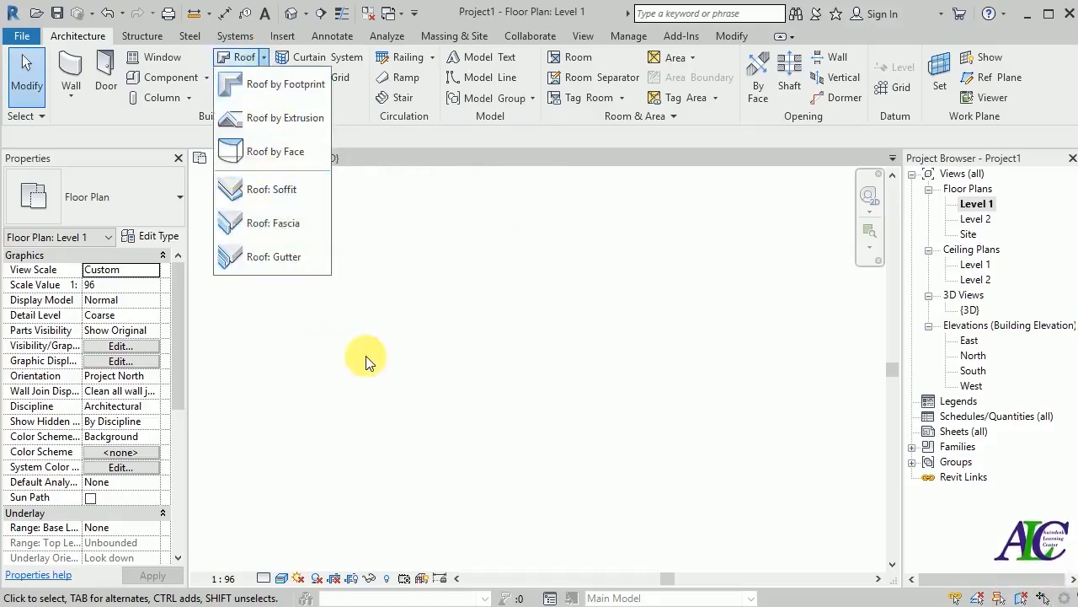
Step: Draw a closed rectangle of Generic - 8" 2 walls, 10000 long, in the Level 1 plan
left_click(329, 339)
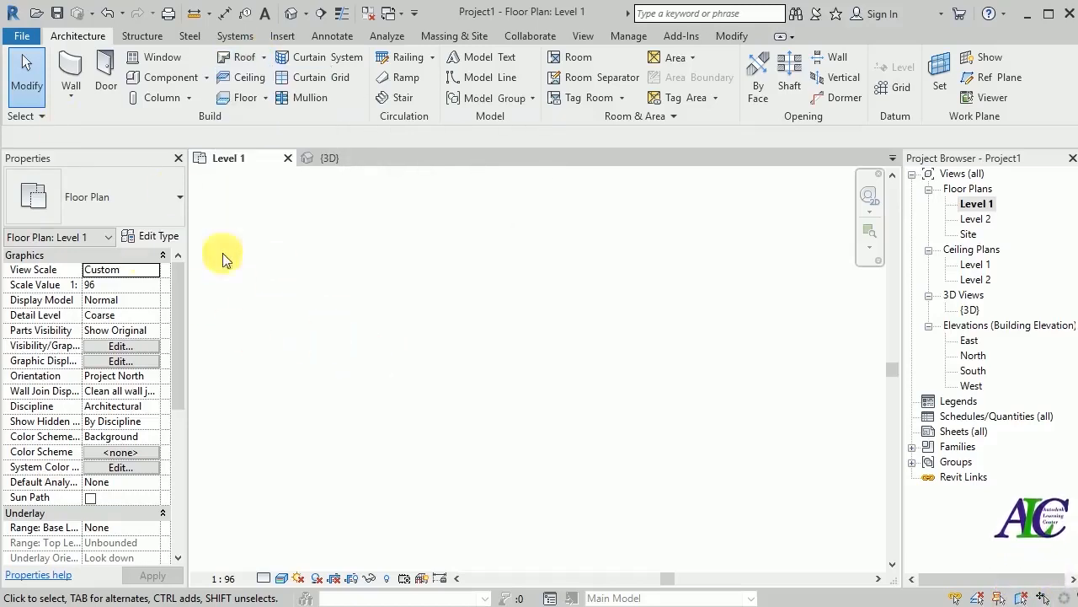
left_click(71, 71)
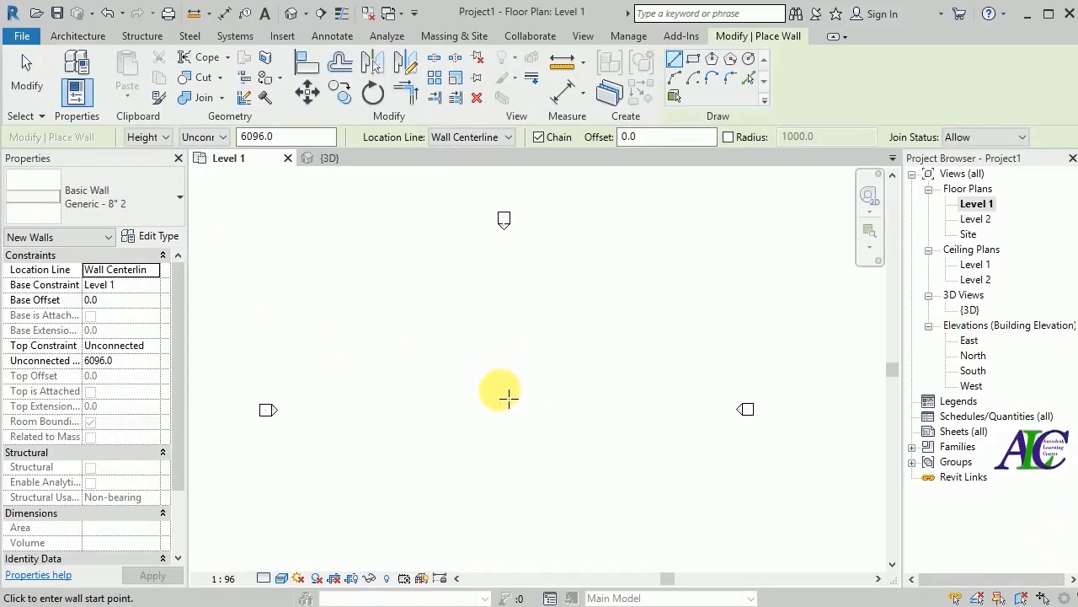
left_click(412, 338)
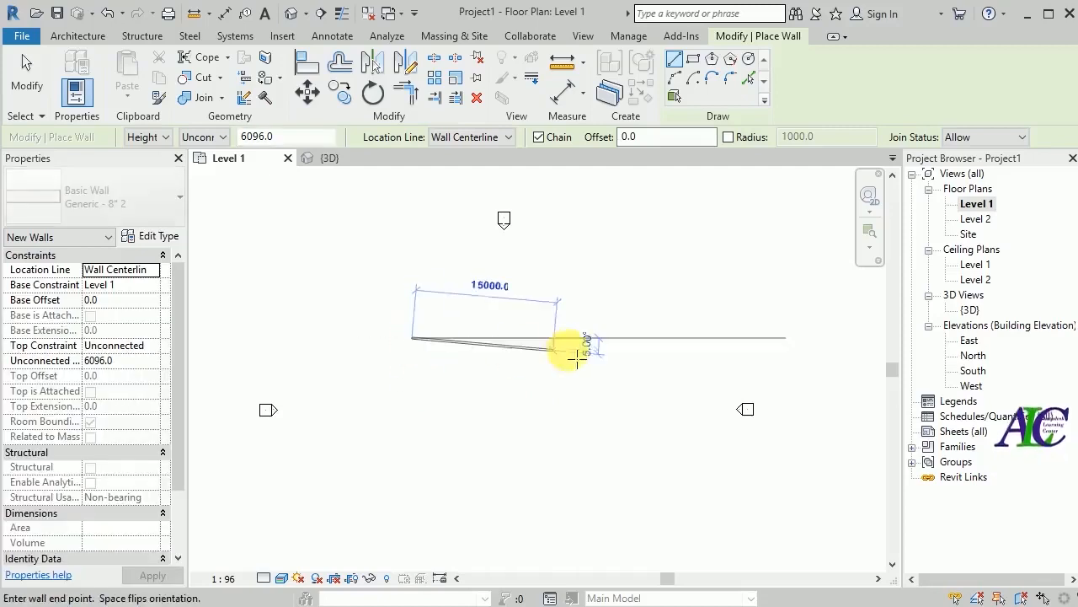
left_click(509, 339)
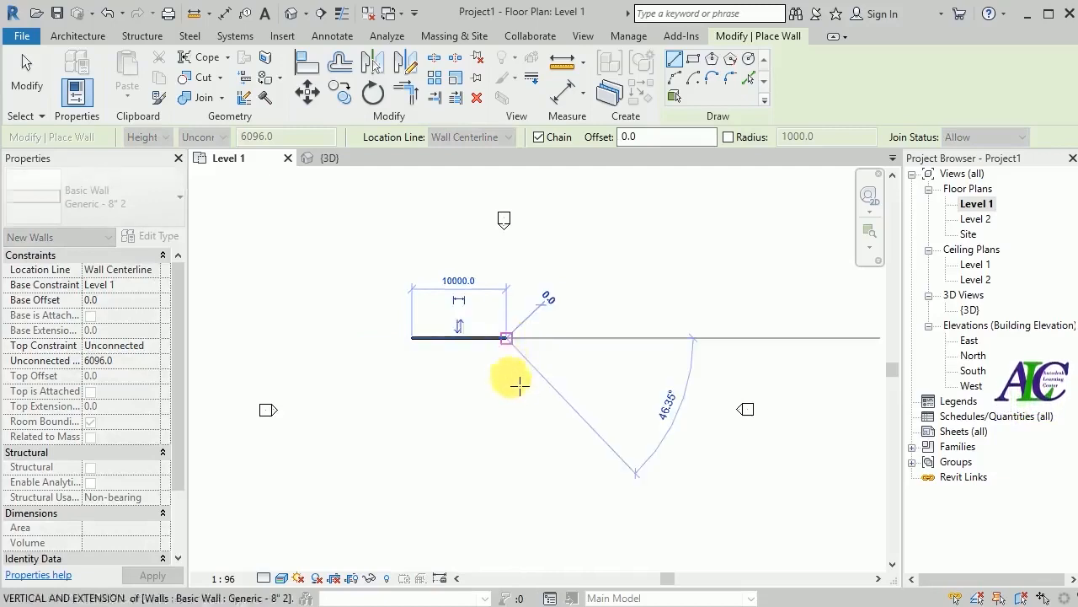
left_click(506, 385)
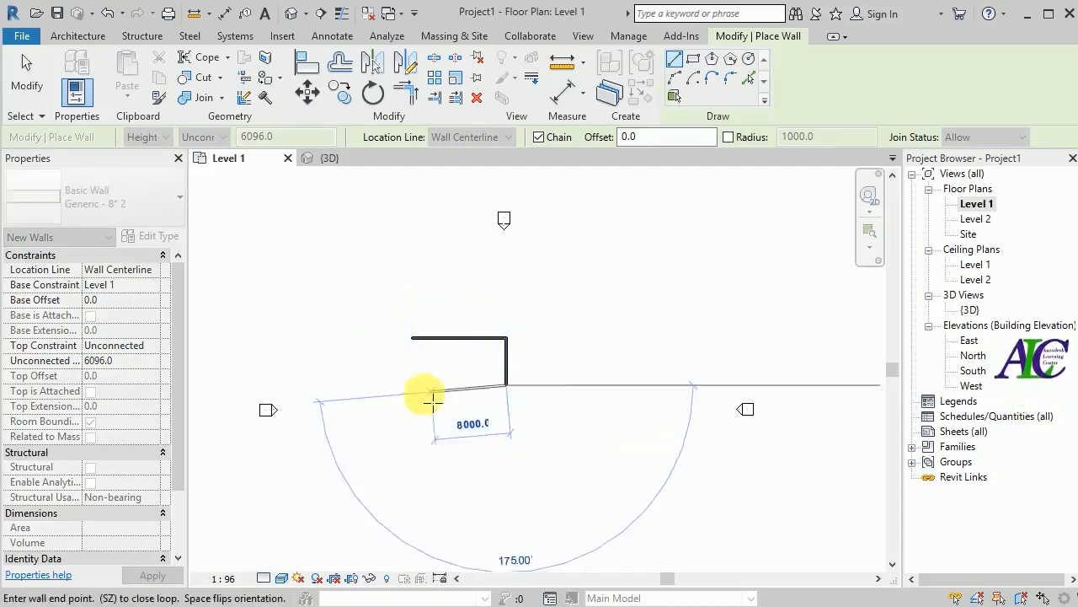
left_click(411, 385)
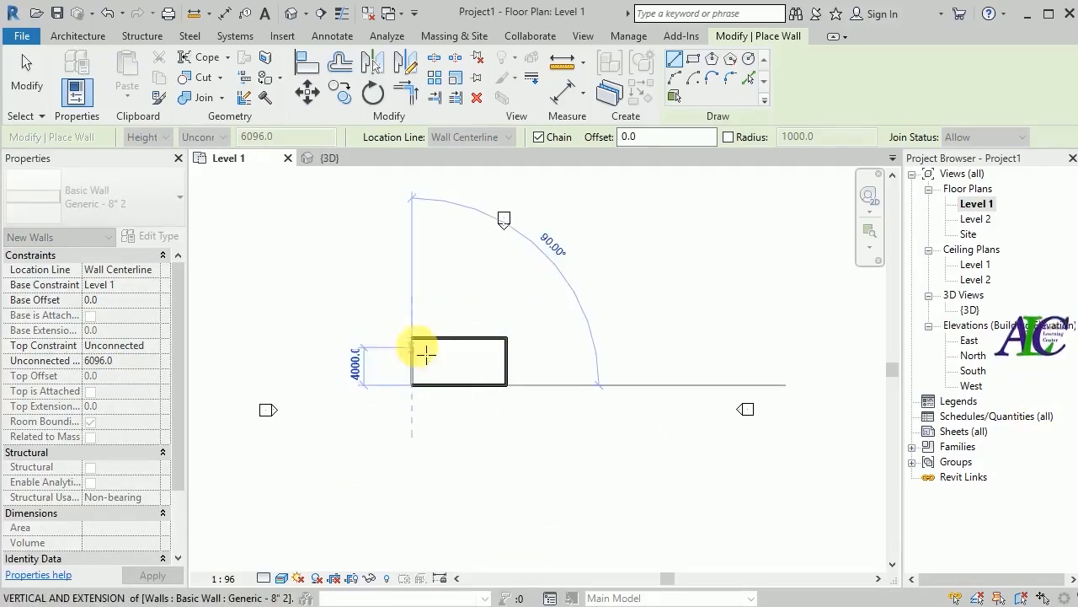
left_click(412, 337)
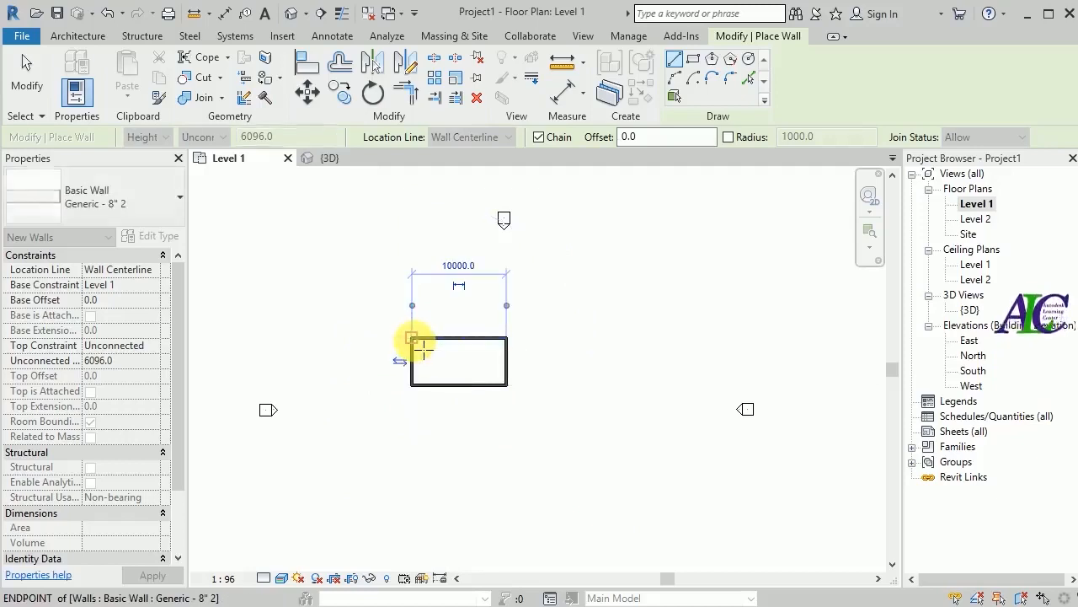
key("Escape")
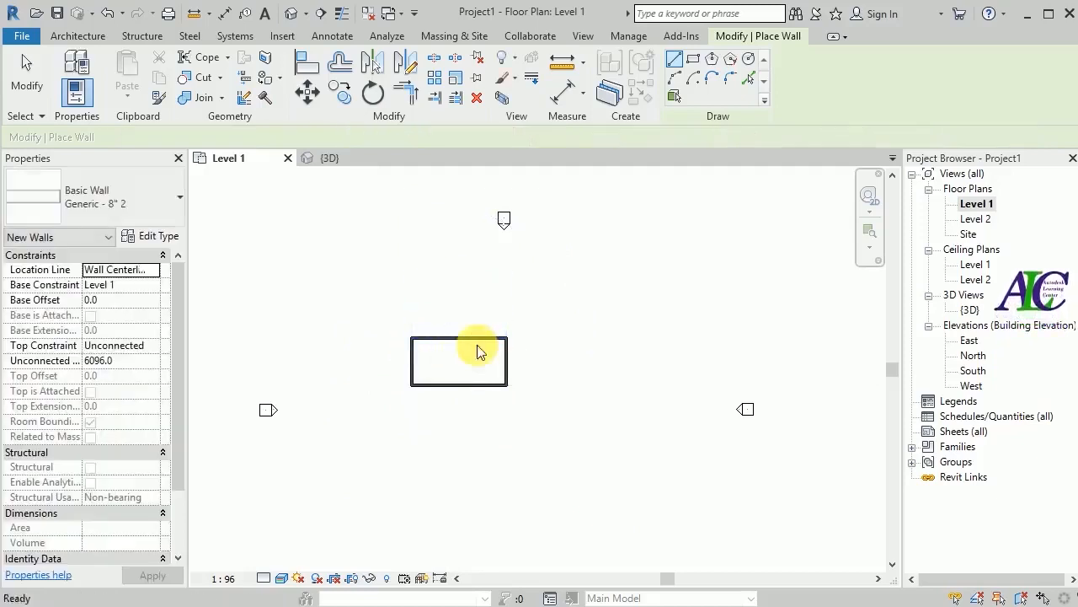
key("Escape")
Step: View the walls in 3D, return to the Level 1 plan, and start a roof by footprint placed on Level 2
left_click(359, 156)
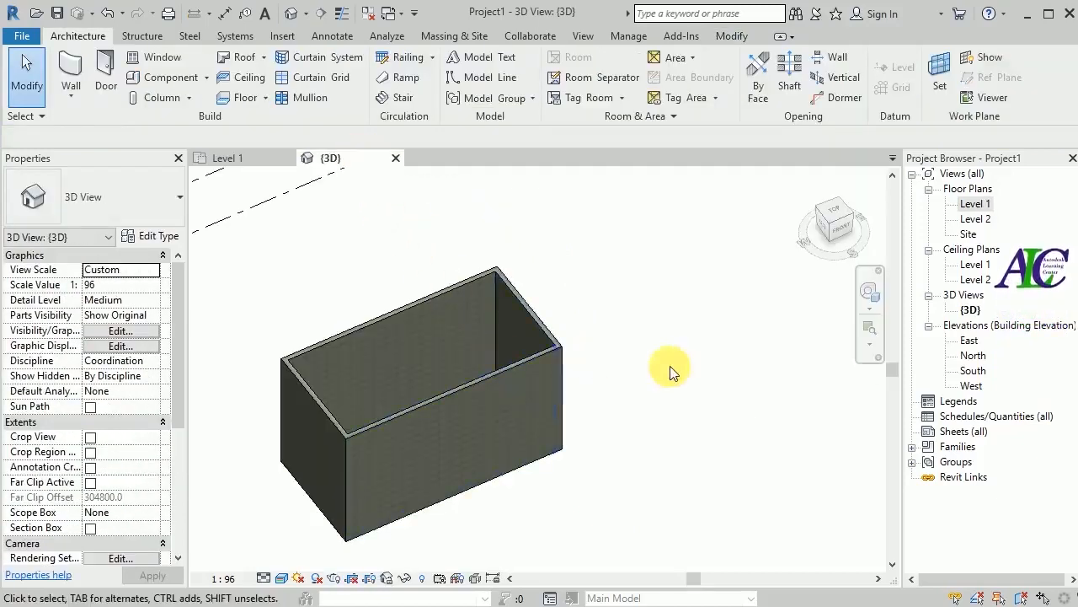
scroll(671, 372, "down", 2)
scroll(318, 376, "up", 2)
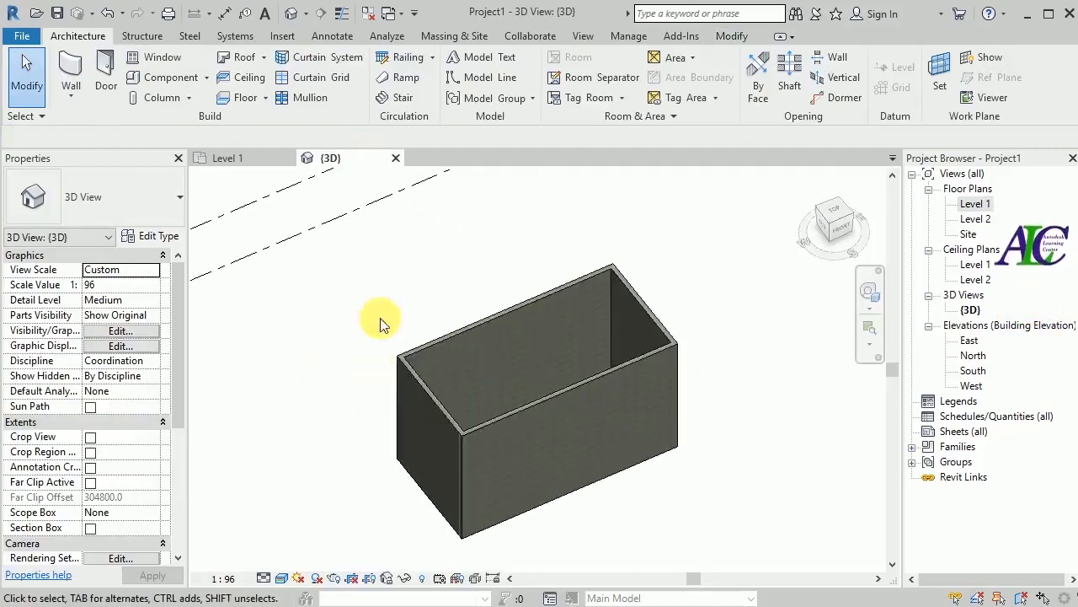
left_click(254, 159)
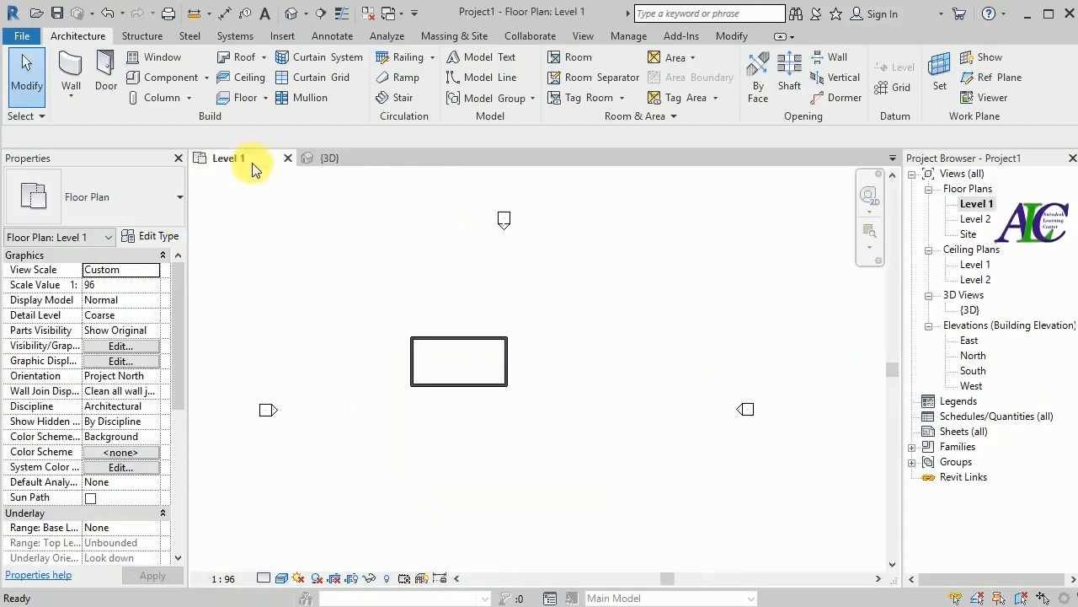
left_click(264, 57)
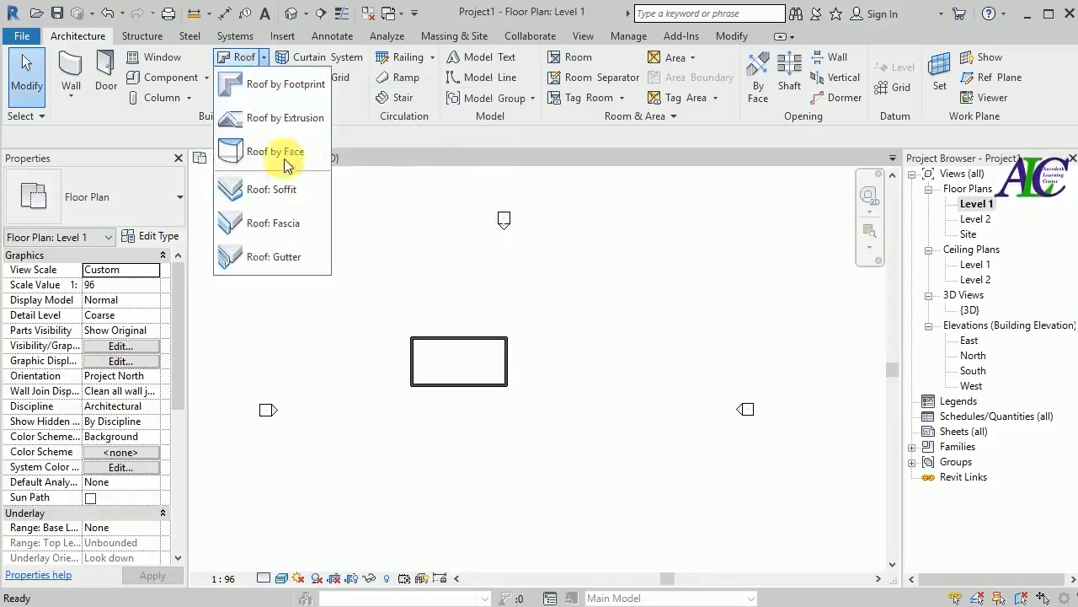
left_click(286, 85)
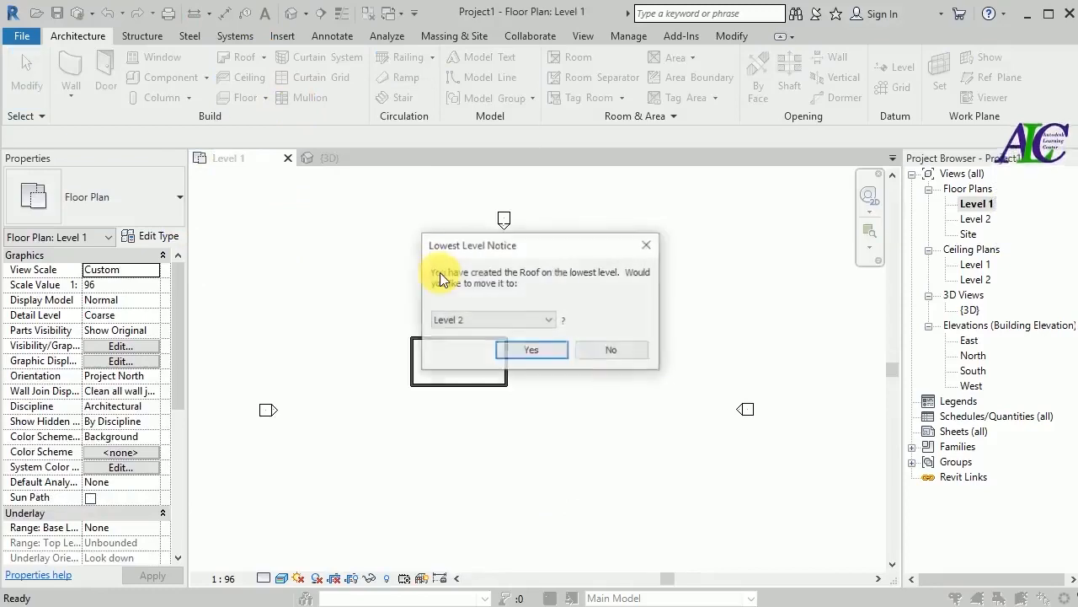
left_click(547, 350)
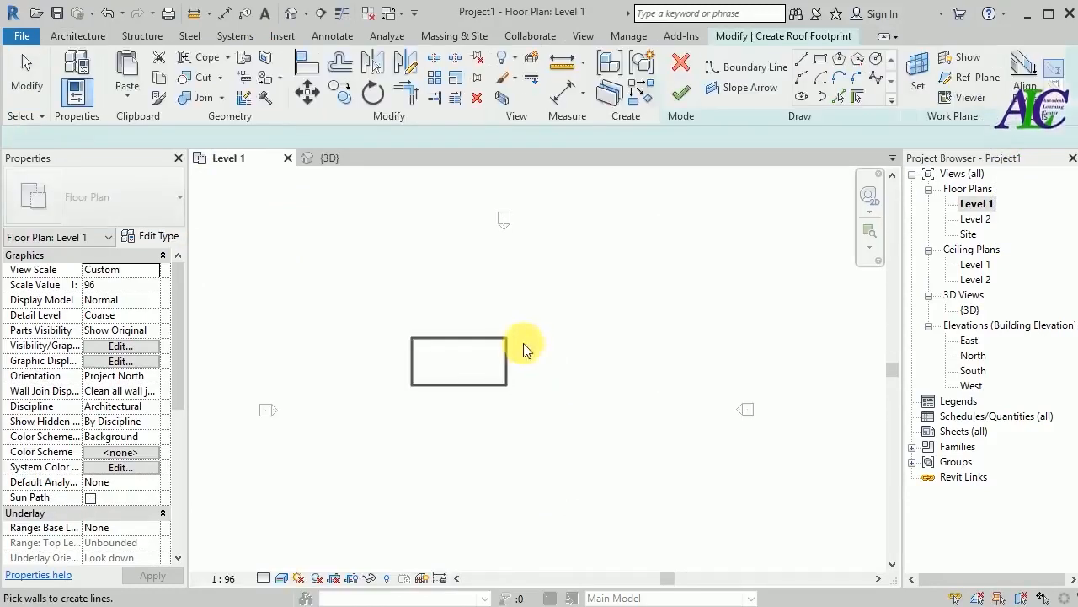
Step: Create the roof from a rectangular slope-defining boundary offset 500 outside the walls, and attach the walls to it
left_click(822, 64)
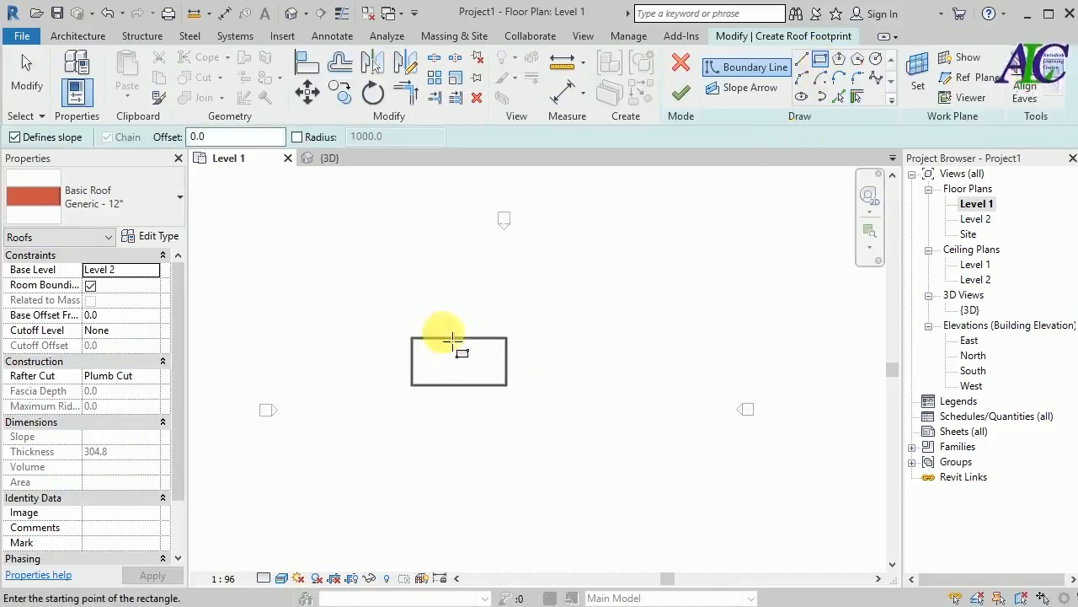
scroll(428, 367, "up", 3)
double_click(199, 137)
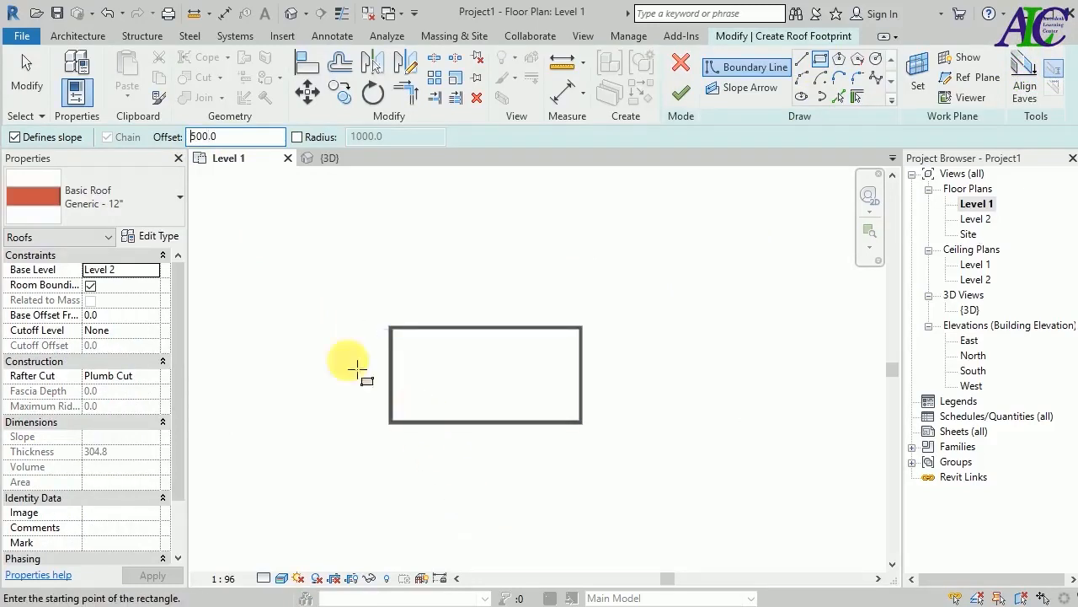
scroll(400, 370, "up", 5)
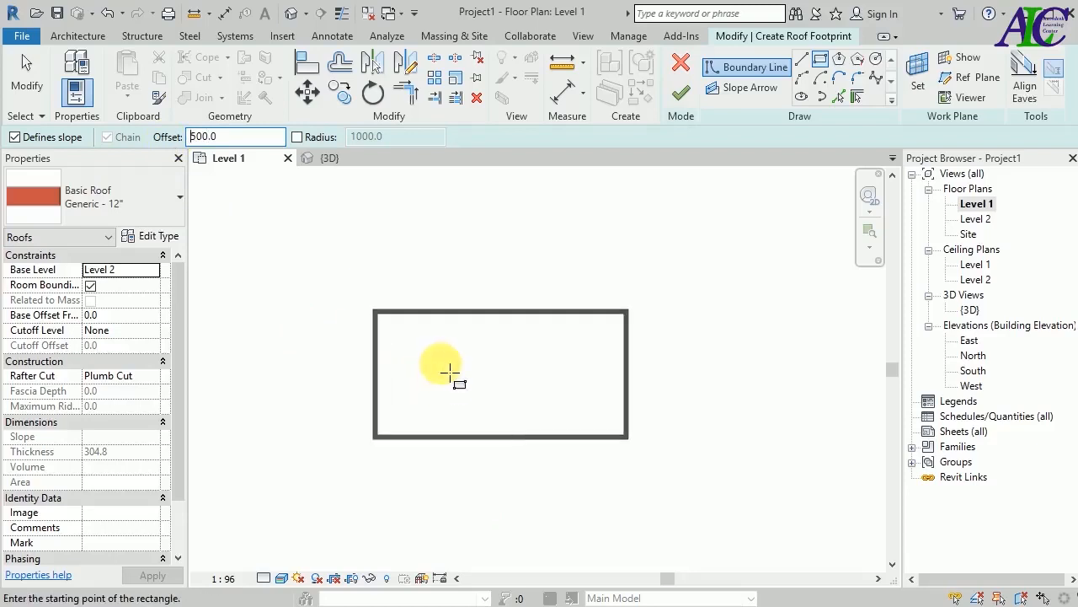
left_click(322, 251)
scroll(392, 346, "down", 5)
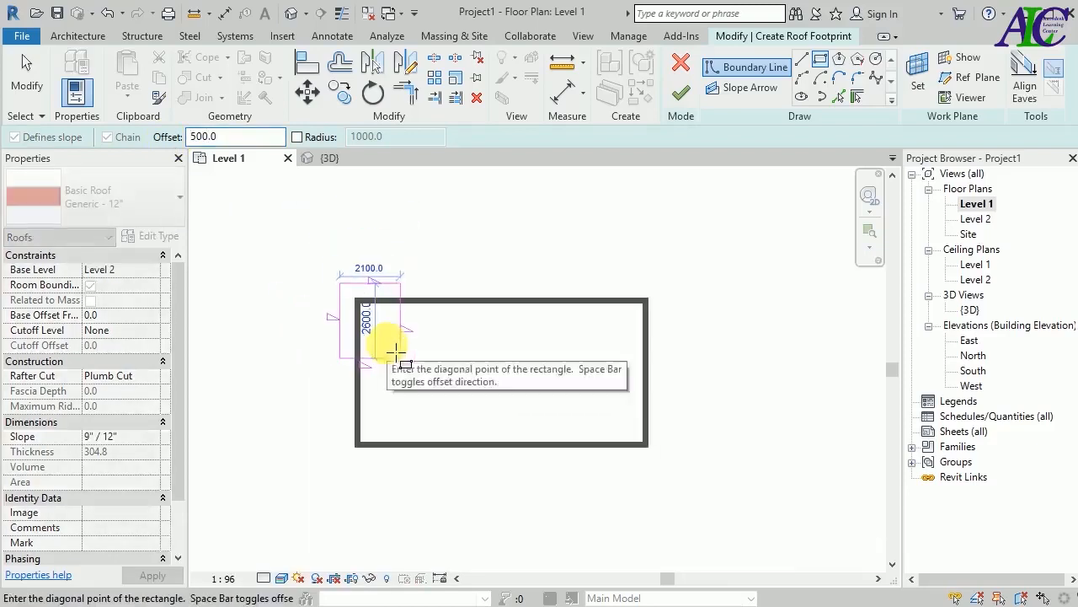
left_click(649, 447)
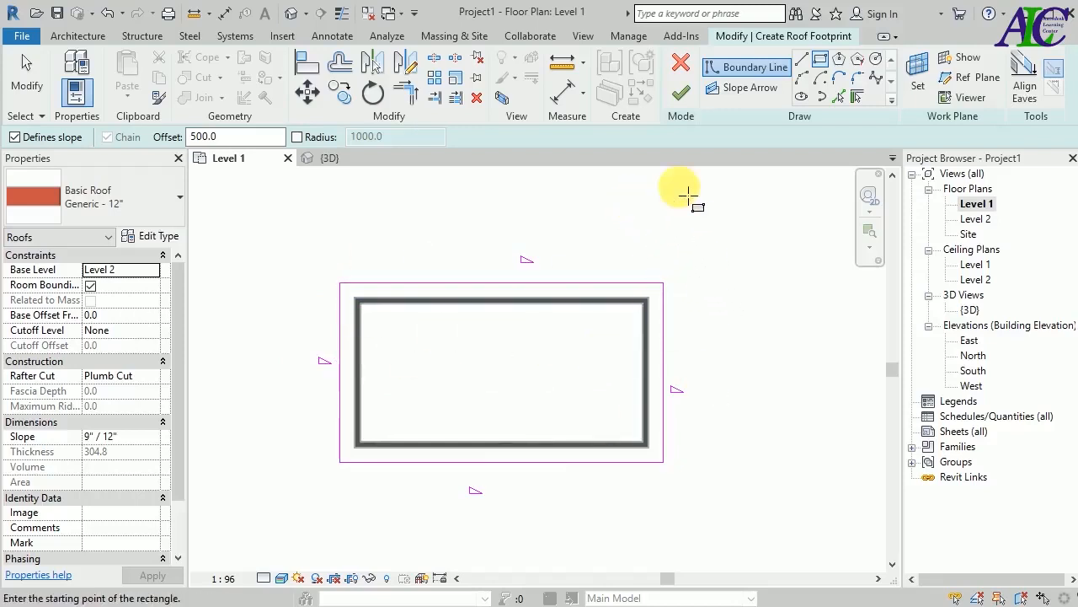
left_click(683, 99)
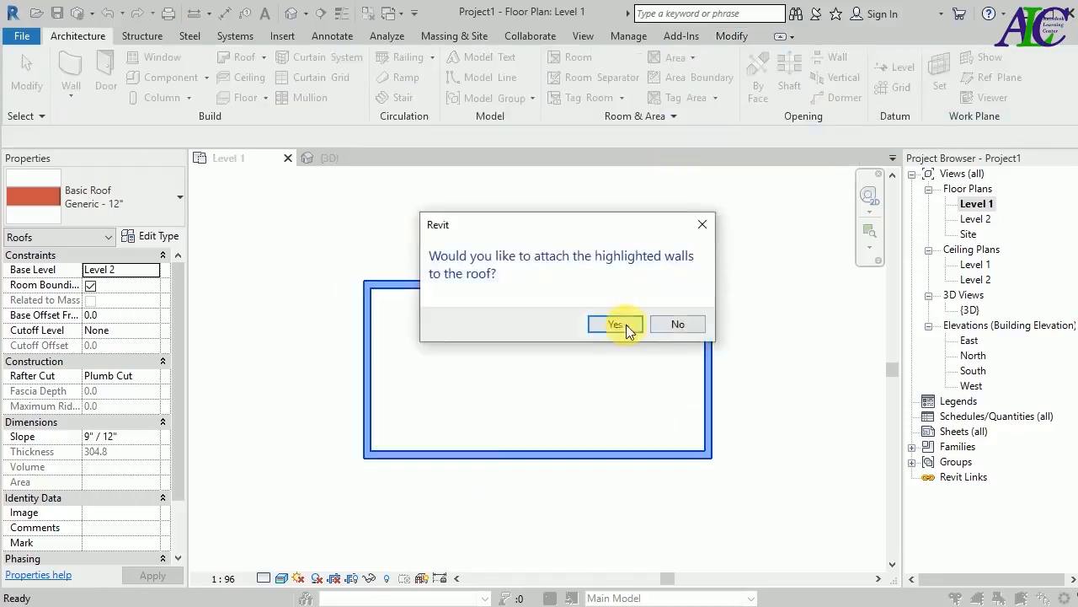
left_click(616, 324)
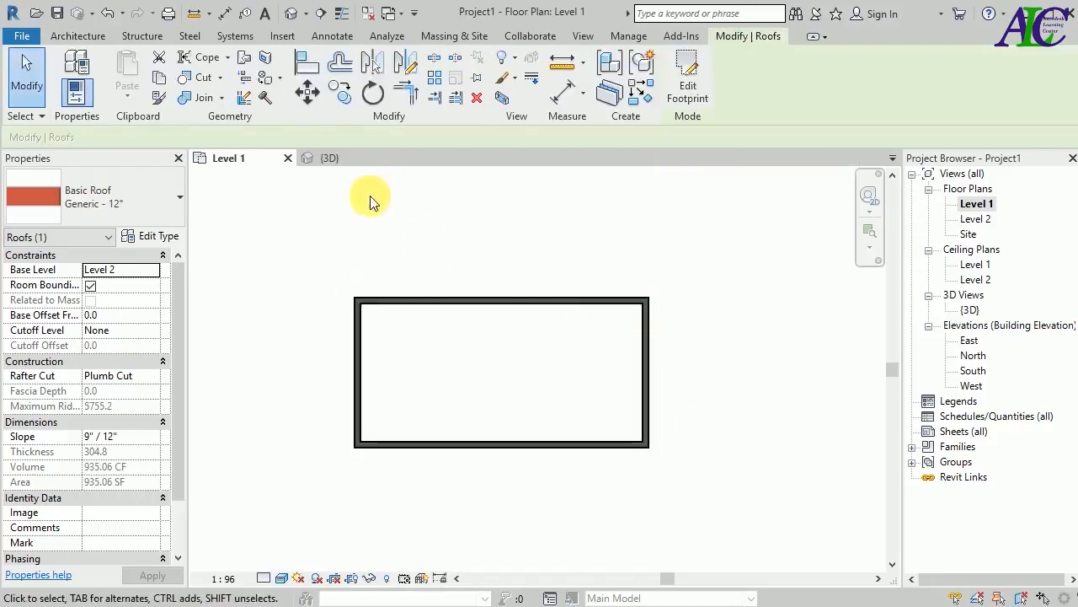
Step: Inspect the roof and its overhang in the 3D view, ending with the front view
left_click(366, 159)
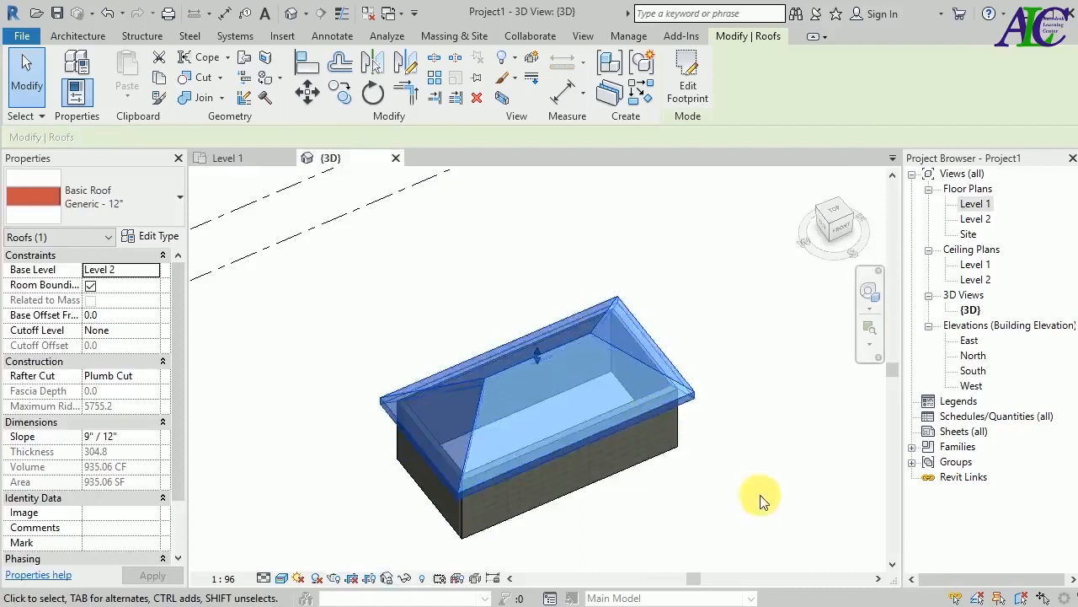
left_click(761, 502)
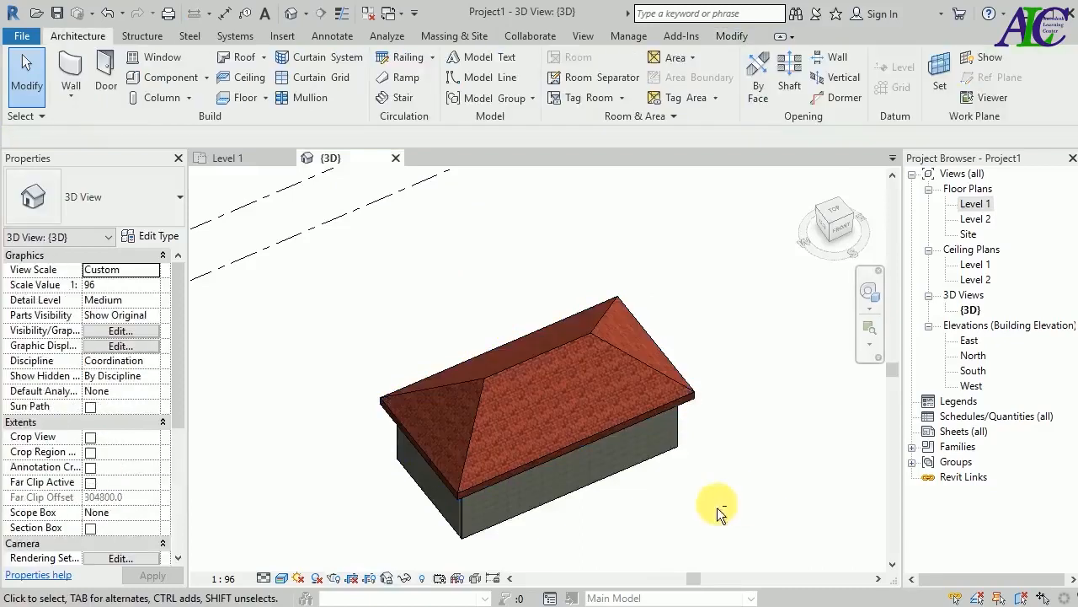
middle_click_drag(717, 508, 703, 349, "shift")
scroll(729, 471, "up", 5)
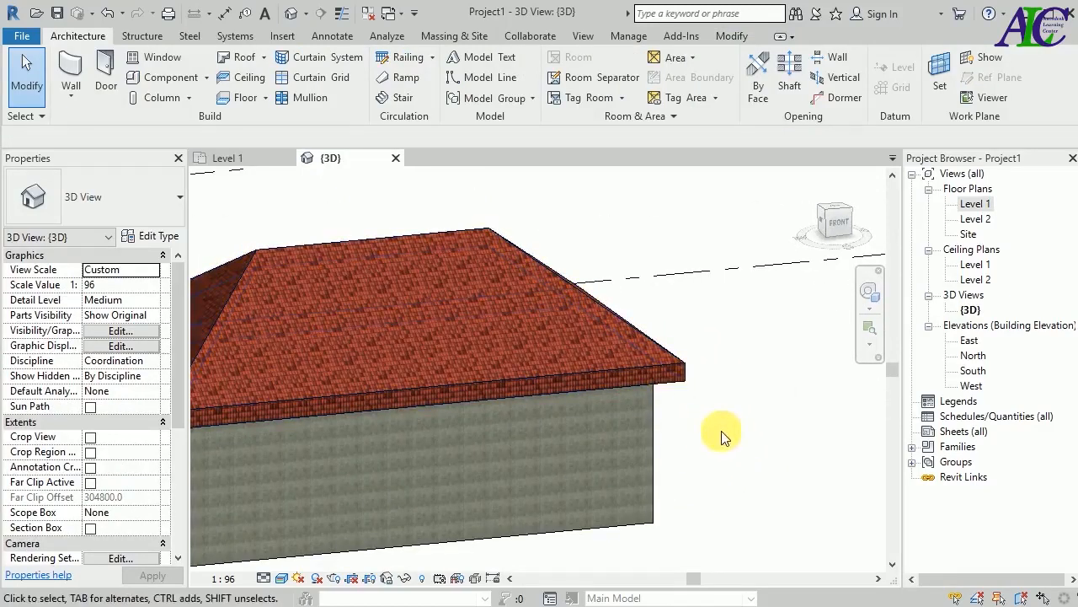
left_click(834, 221)
scroll(632, 409, "up", 6)
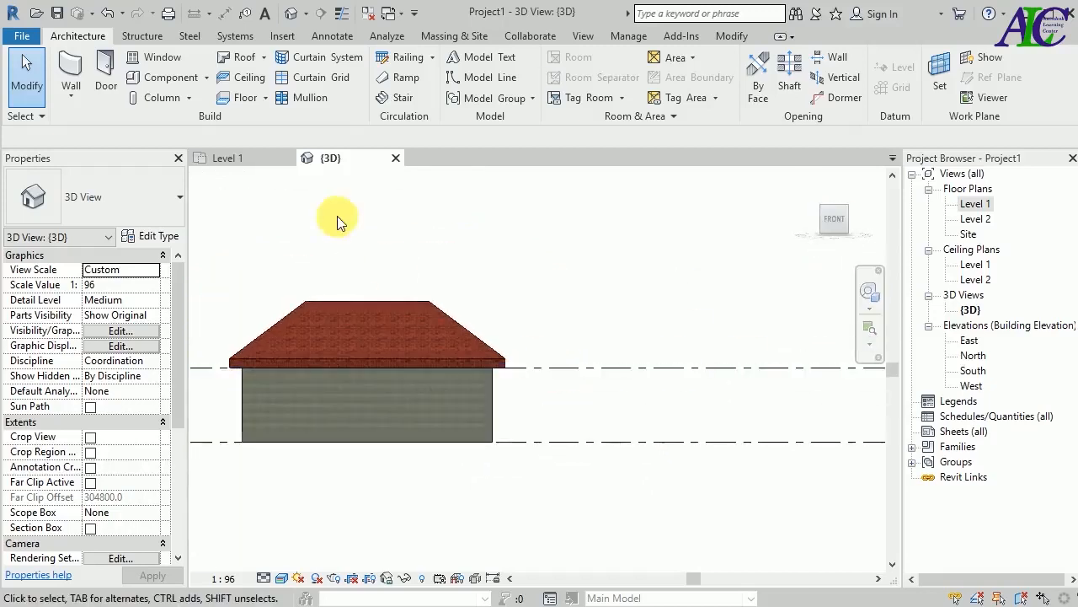
Step: Create an in-place model in the Roofs category named "roof facia"
left_click(207, 78)
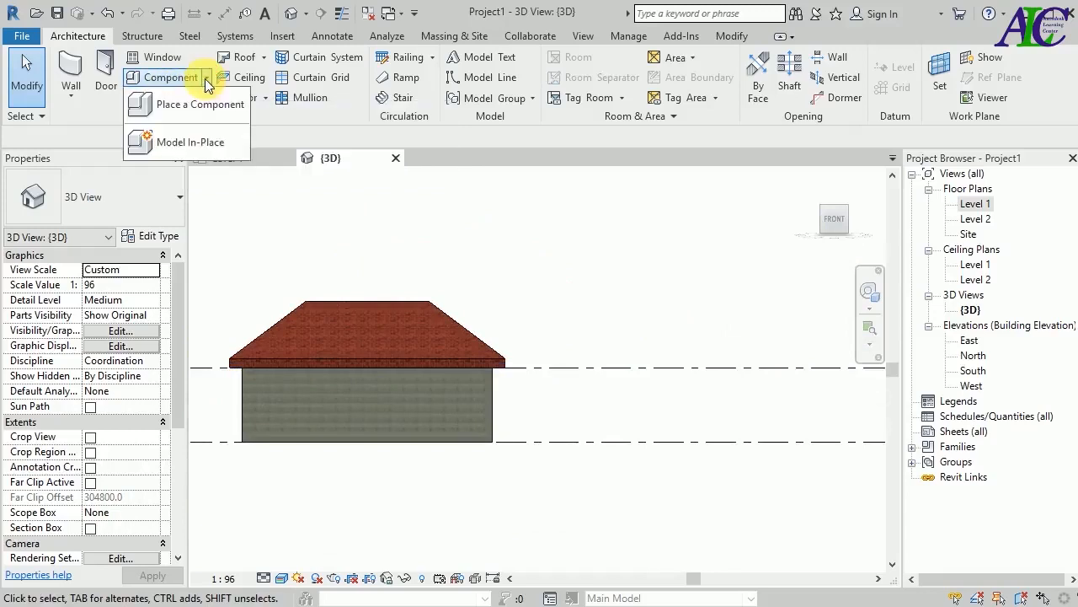
left_click(183, 143)
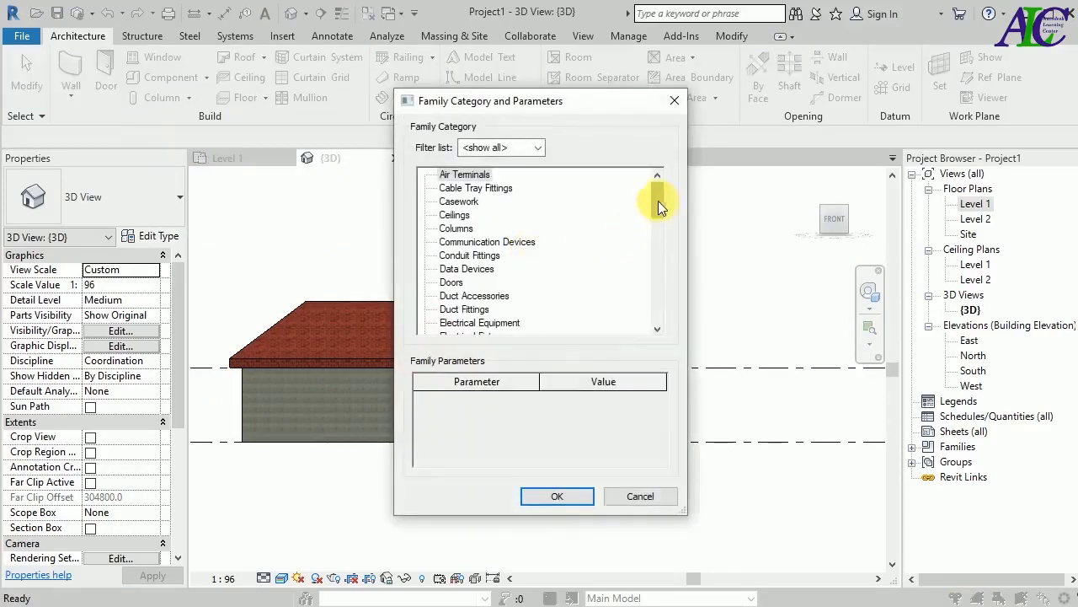
left_click_drag(656, 198, 660, 279)
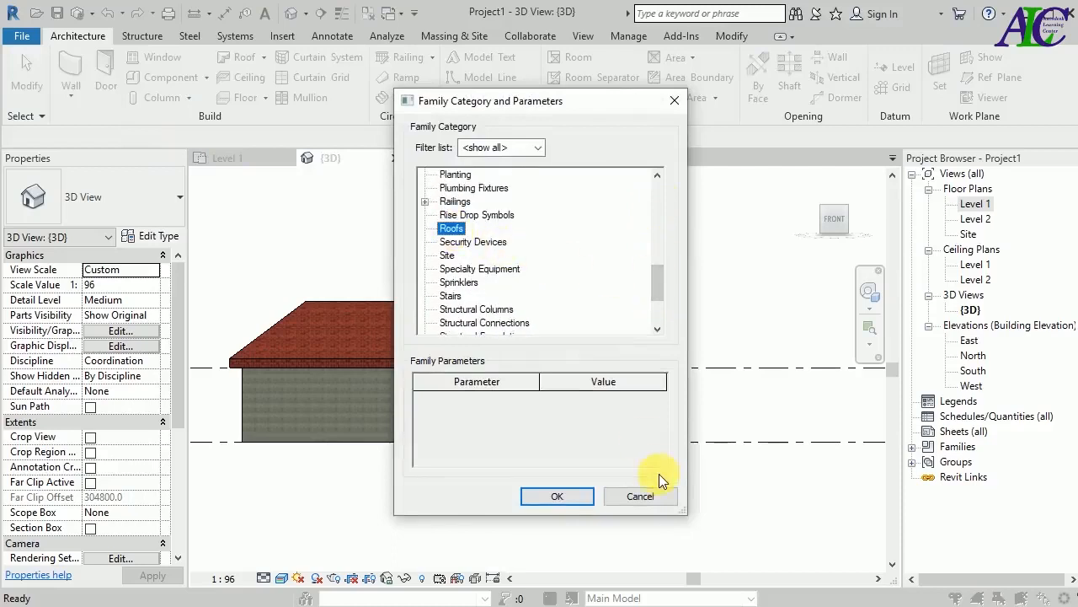
left_click(567, 497)
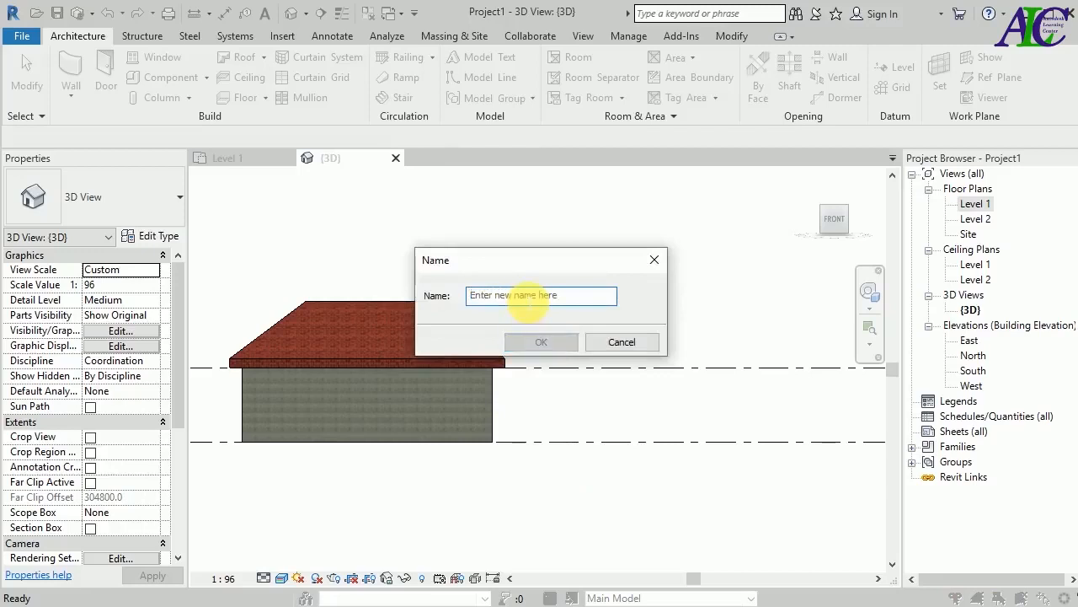
type("roof facia")
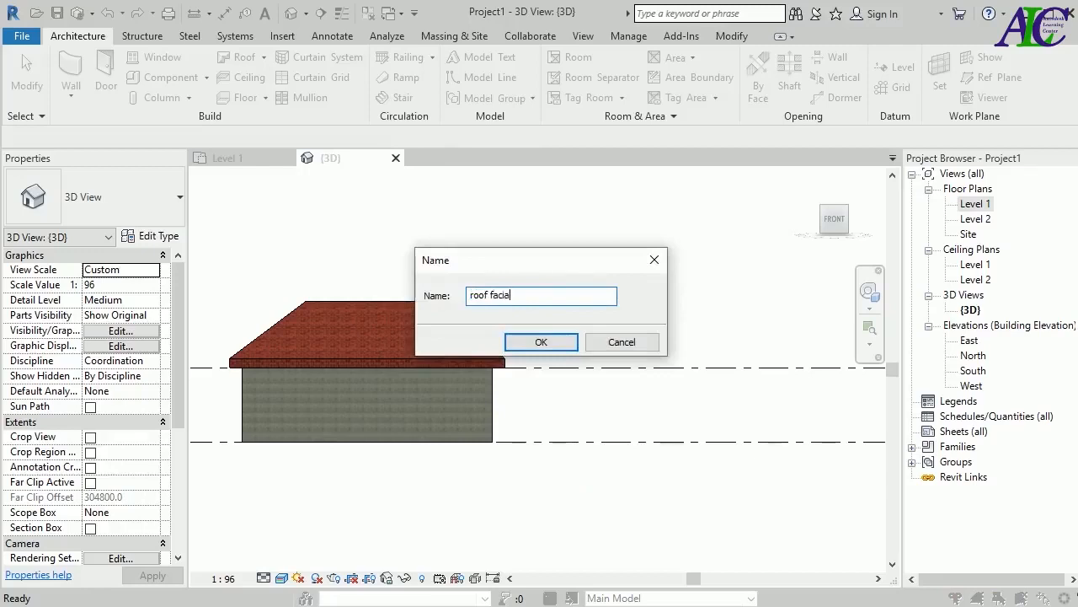
key("Return")
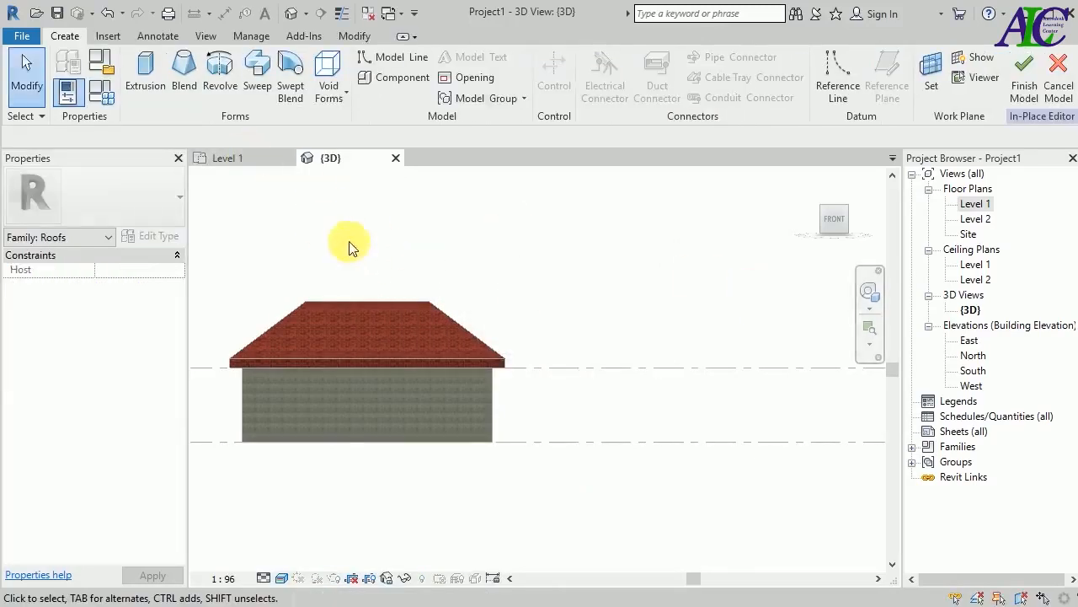
Step: Start a sweep with a picked path and pick the roof's upper eave edge on the right-hand short side as its first segment
left_click(256, 72)
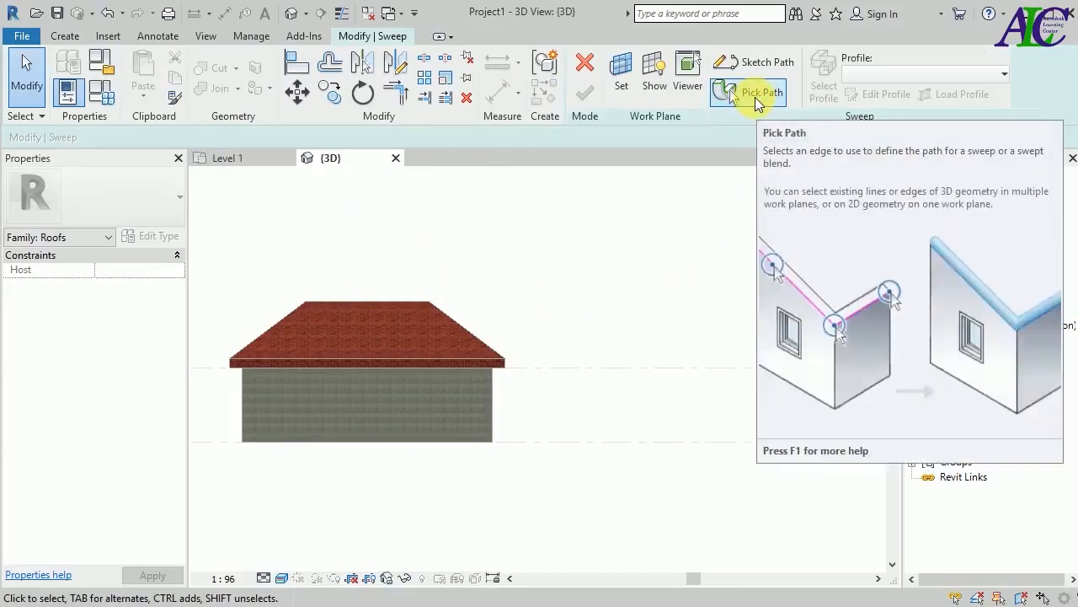
left_click(761, 101)
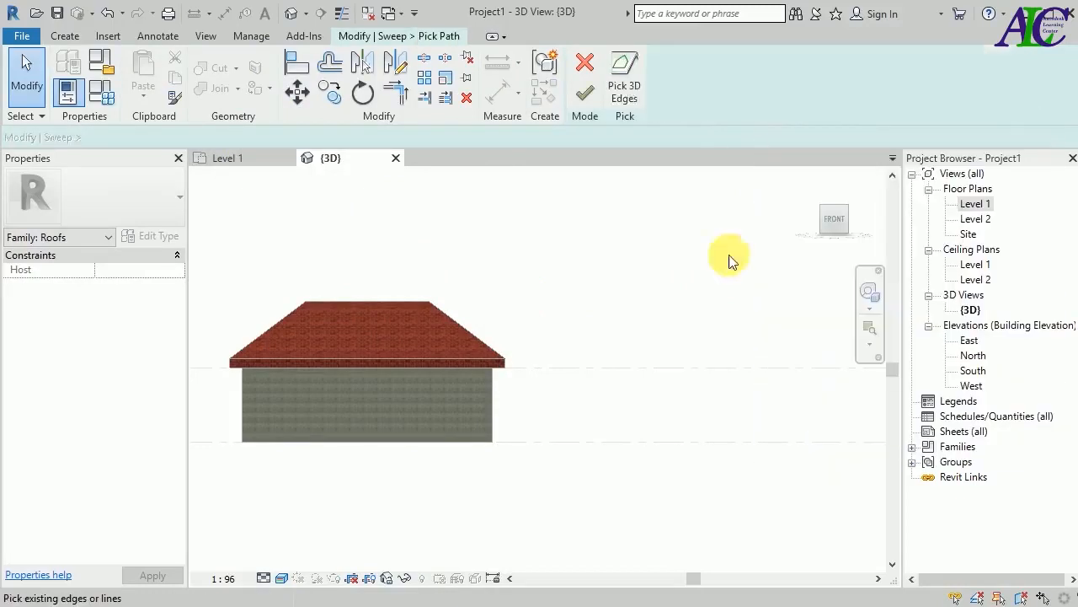
scroll(626, 321, "down", 1)
scroll(626, 320, "down", 1)
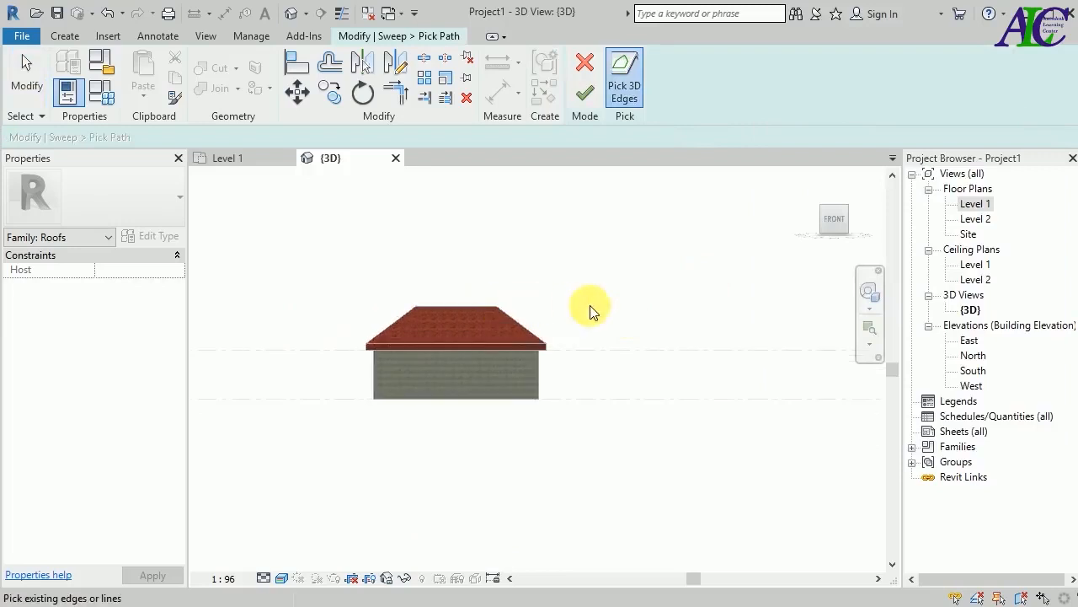
left_click(824, 209)
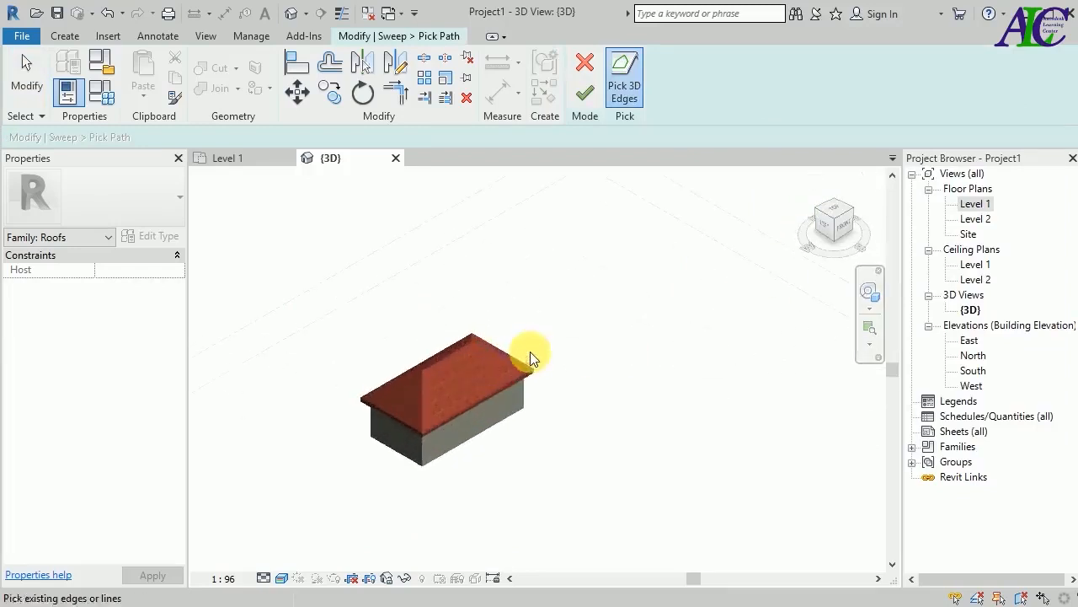
scroll(501, 352, "up", 5)
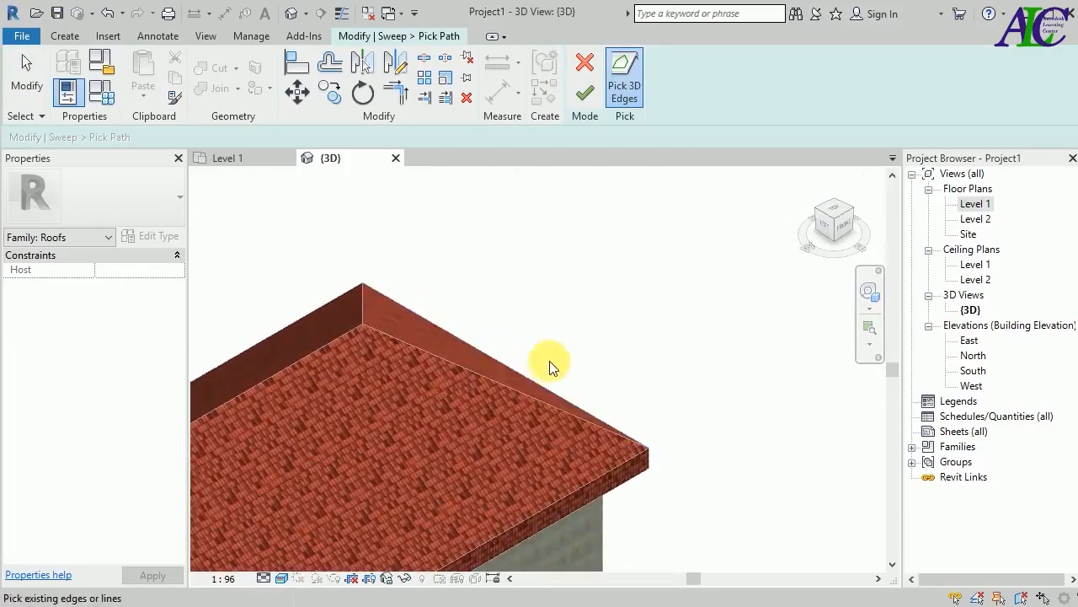
left_click(535, 379)
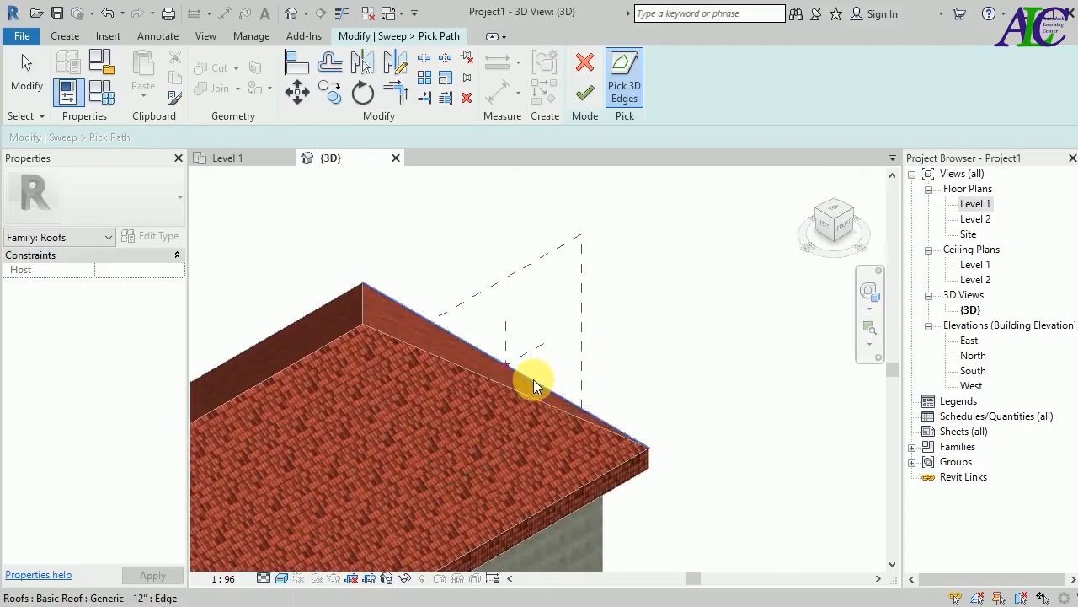
Step: Add the roof's other three upper eave edges to the sweep path to form a closed rectangular loop
scroll(590, 351, "down", 2)
left_click(344, 358)
scroll(378, 295, "down", 2)
scroll(261, 419, "up", 1)
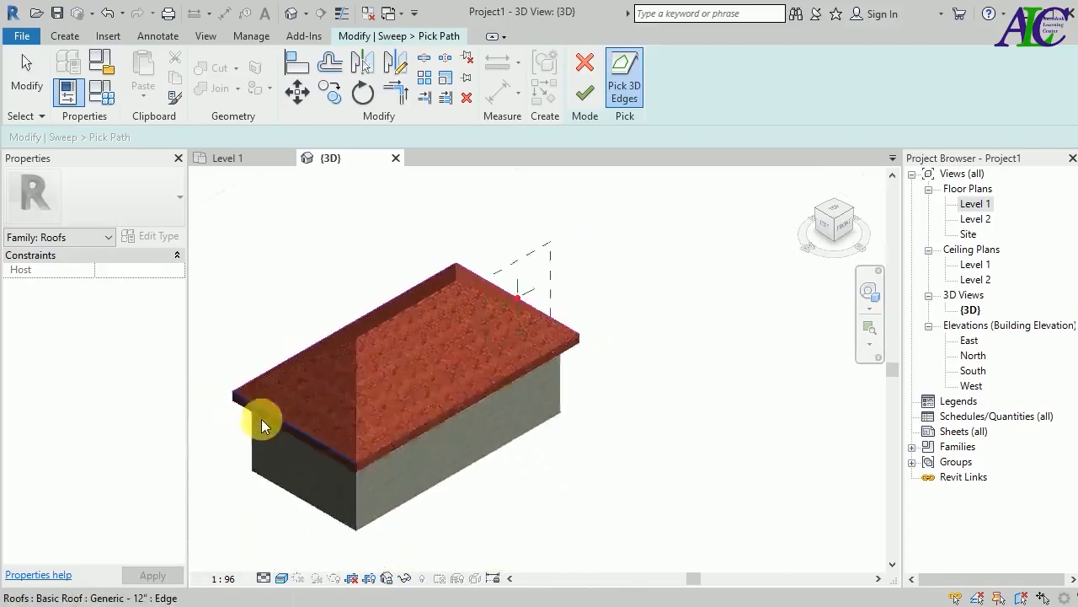
scroll(261, 422, "up", 4)
left_click(282, 397)
left_click(574, 498)
scroll(338, 451, "down", 1)
scroll(338, 451, "down", 1)
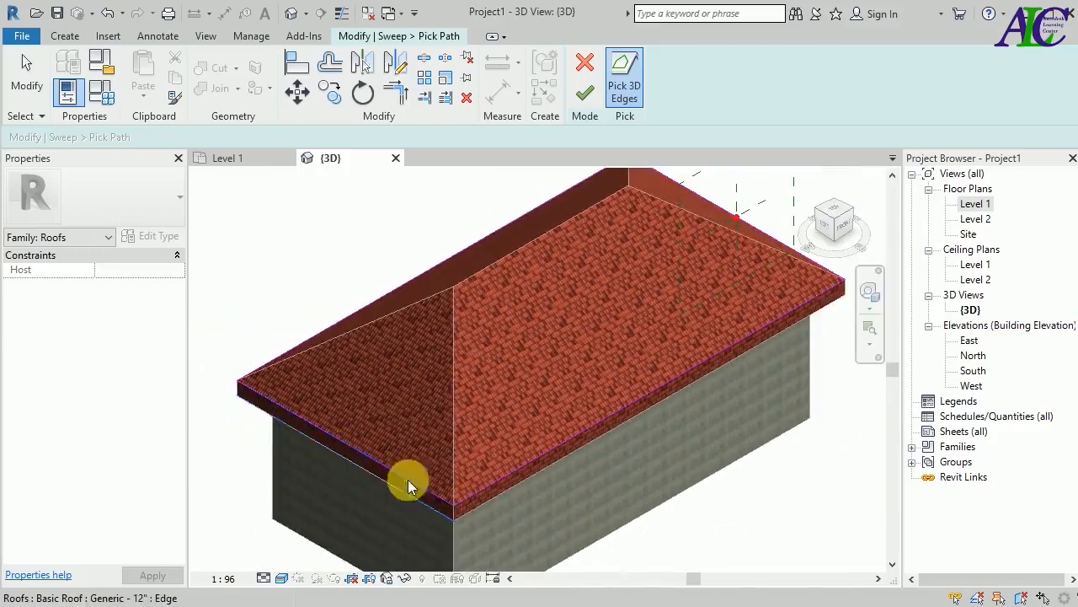
scroll(457, 506, "up", 3)
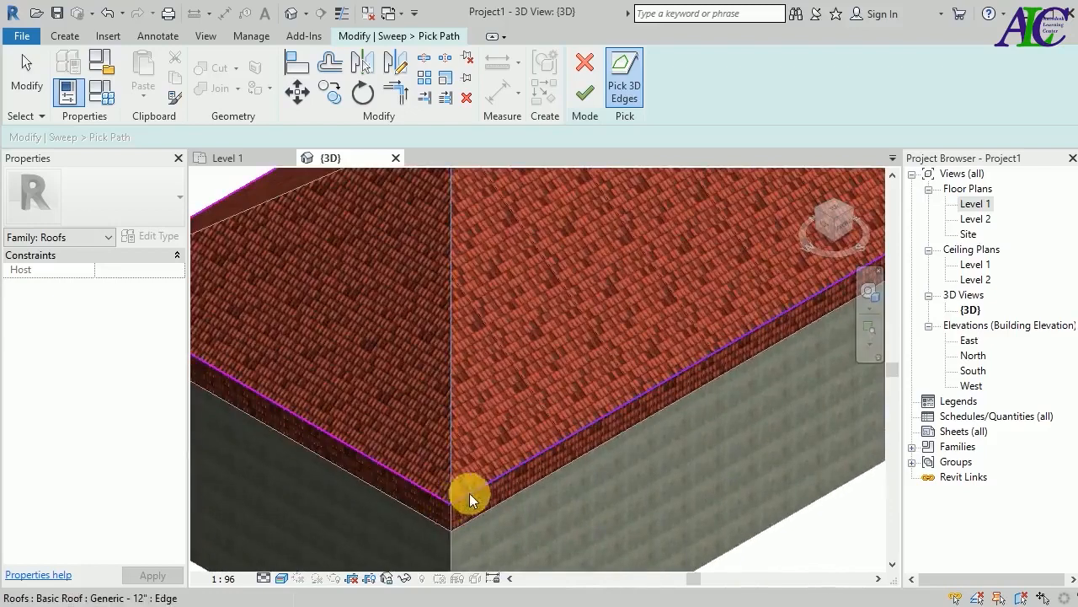
left_click(430, 494)
Step: Check the path's corners around the roof and finish the sweep path in the front view
scroll(410, 487, "down", 3)
scroll(308, 396, "up", 5)
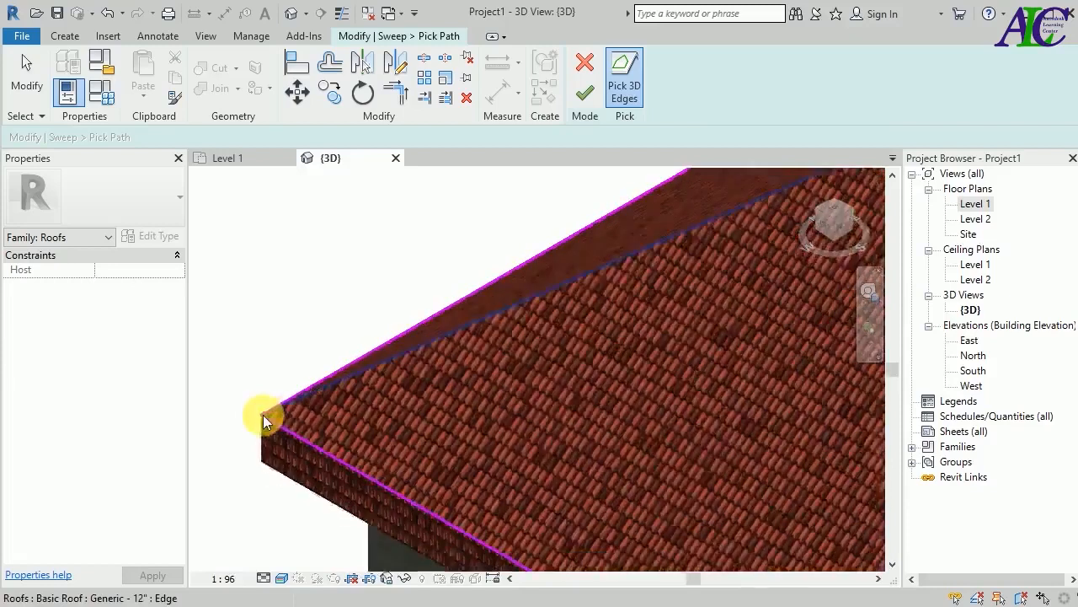
scroll(300, 405, "down", 5)
scroll(754, 344, "up", 5)
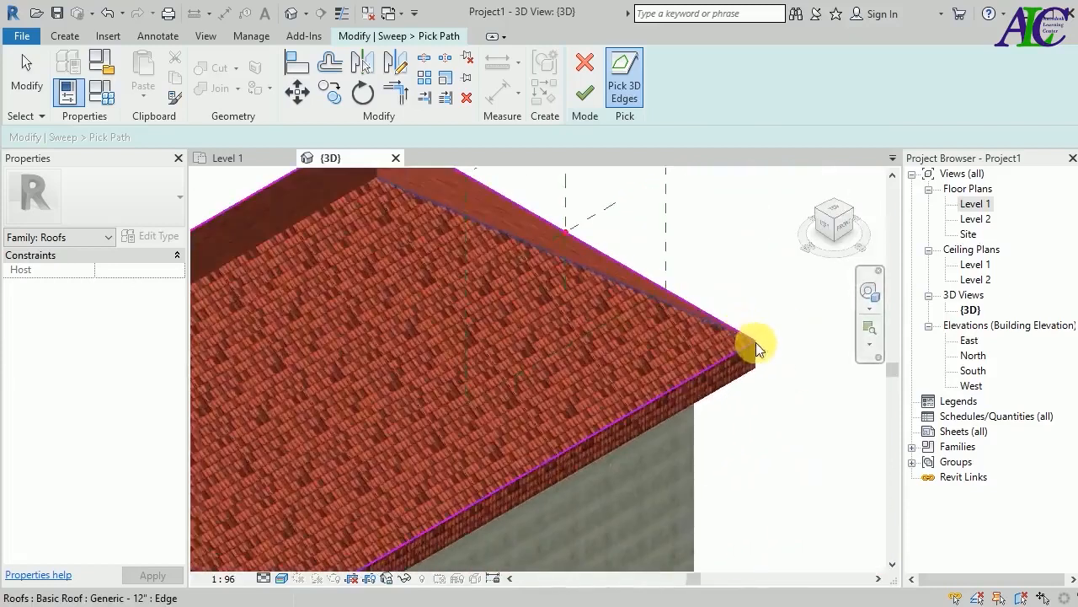
left_click(847, 236)
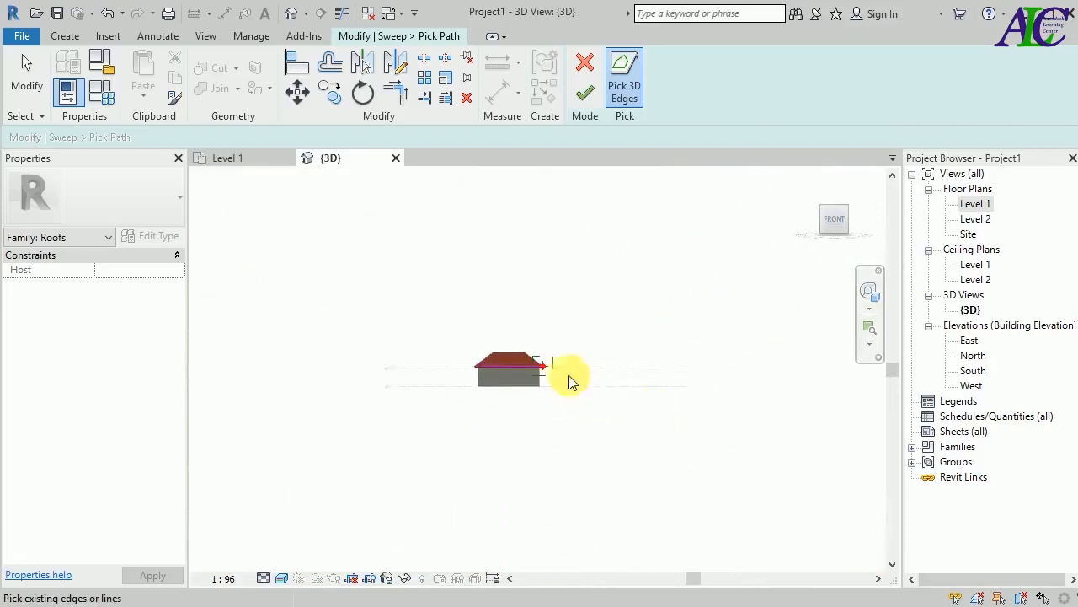
scroll(556, 375, "up", 8)
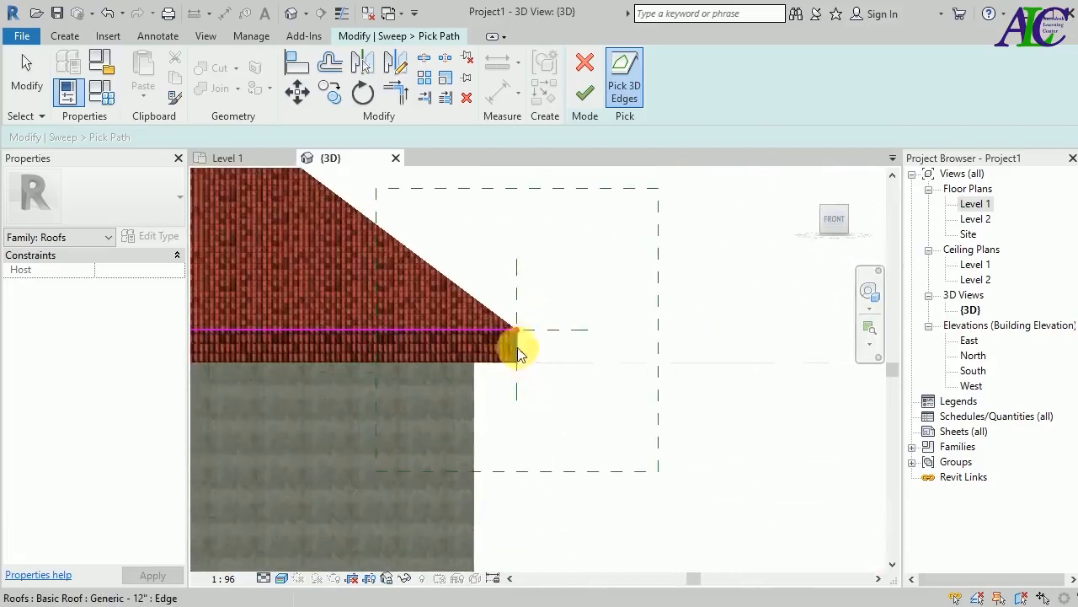
scroll(516, 345, "up", 2)
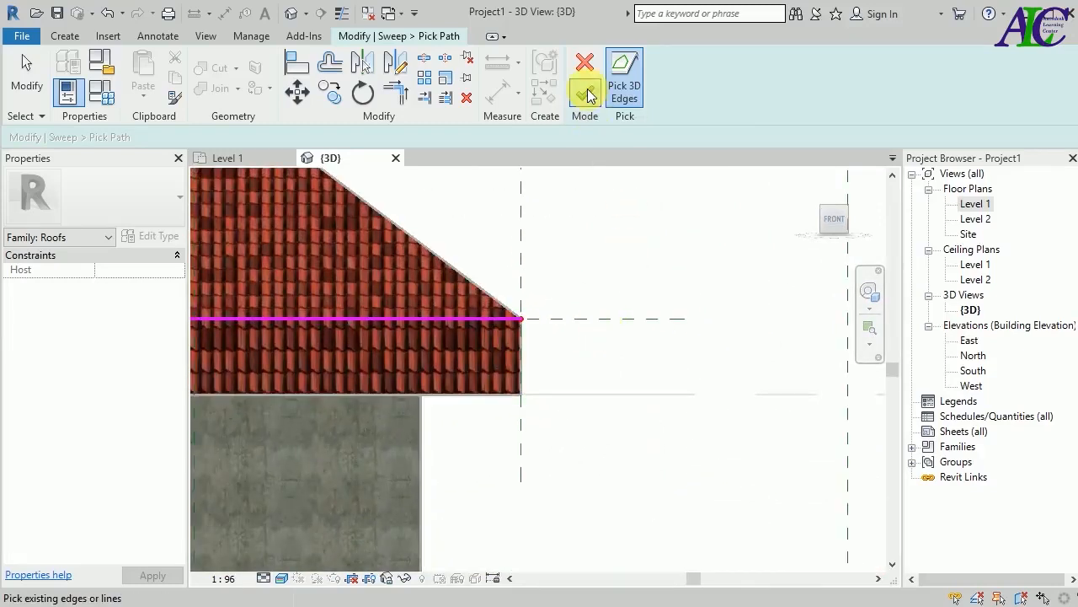
left_click(586, 93)
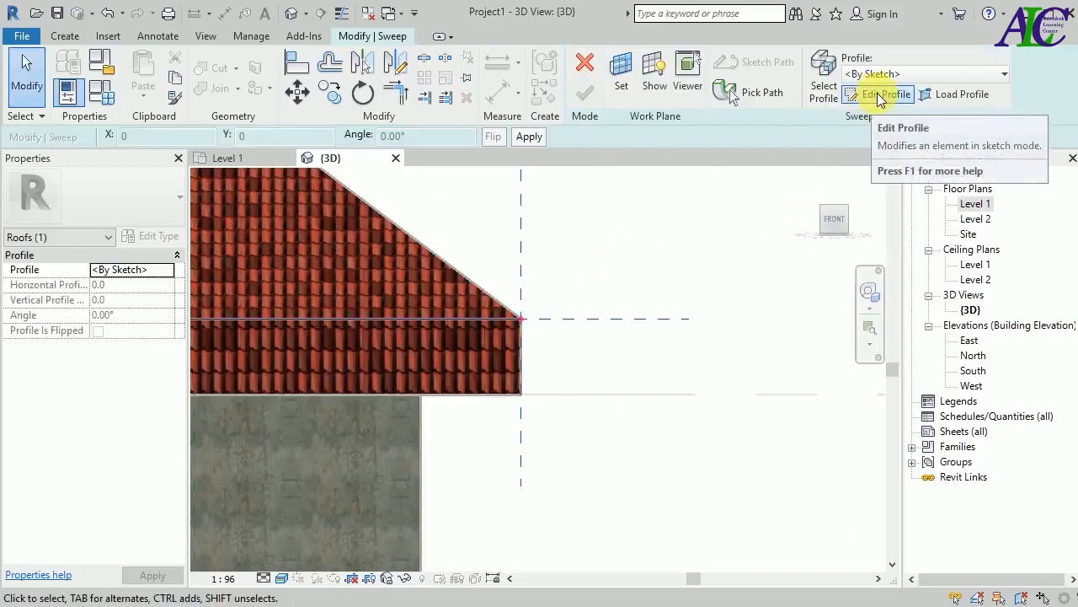
Step: Sketch the profile's upper steps from the roof edge corner: about 340 outward, 80 down, 60 inward, 60 down and 60 inward
left_click(880, 96)
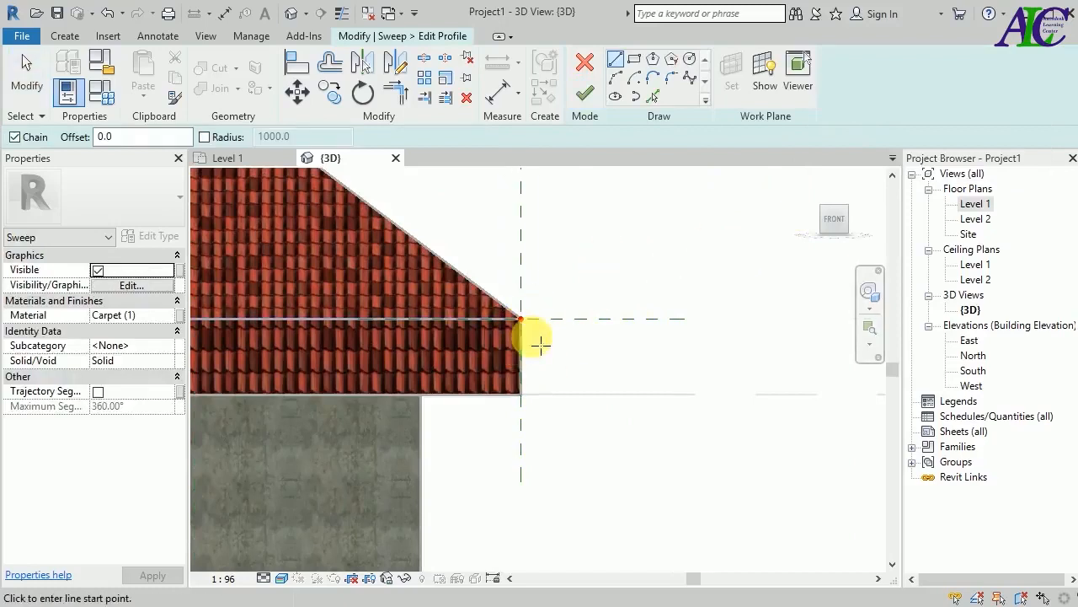
scroll(558, 355, "up", 1)
scroll(557, 354, "up", 1)
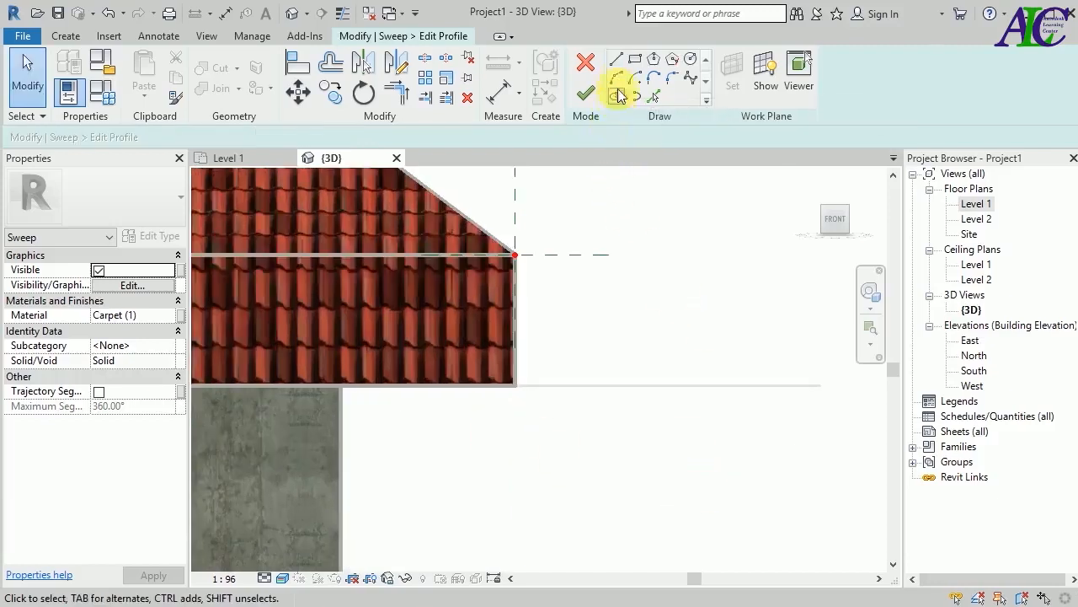
left_click(616, 59)
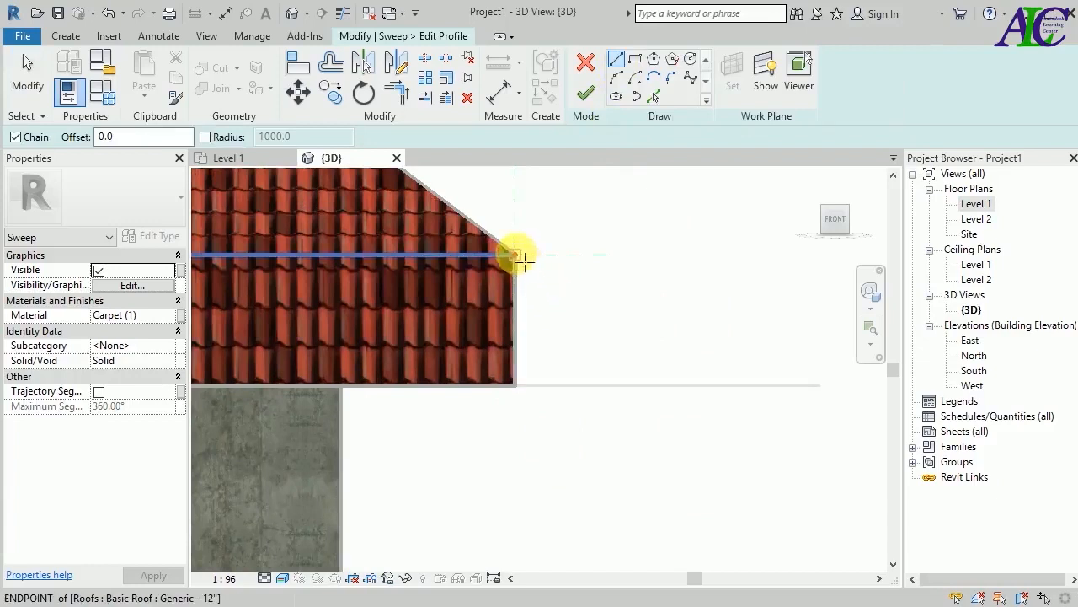
left_click(516, 255)
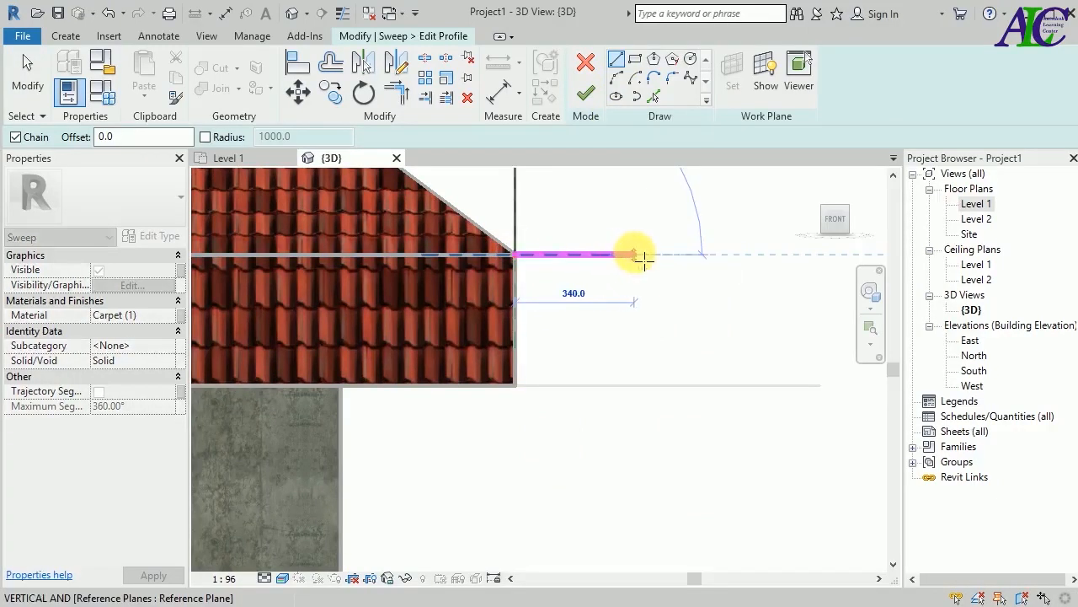
left_click(637, 255)
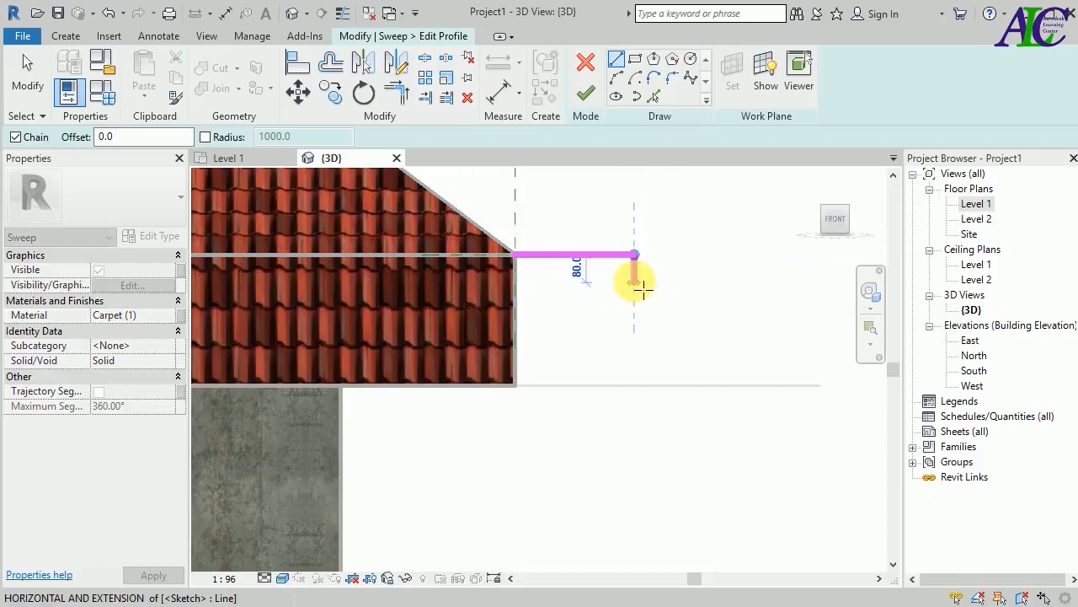
left_click(634, 283)
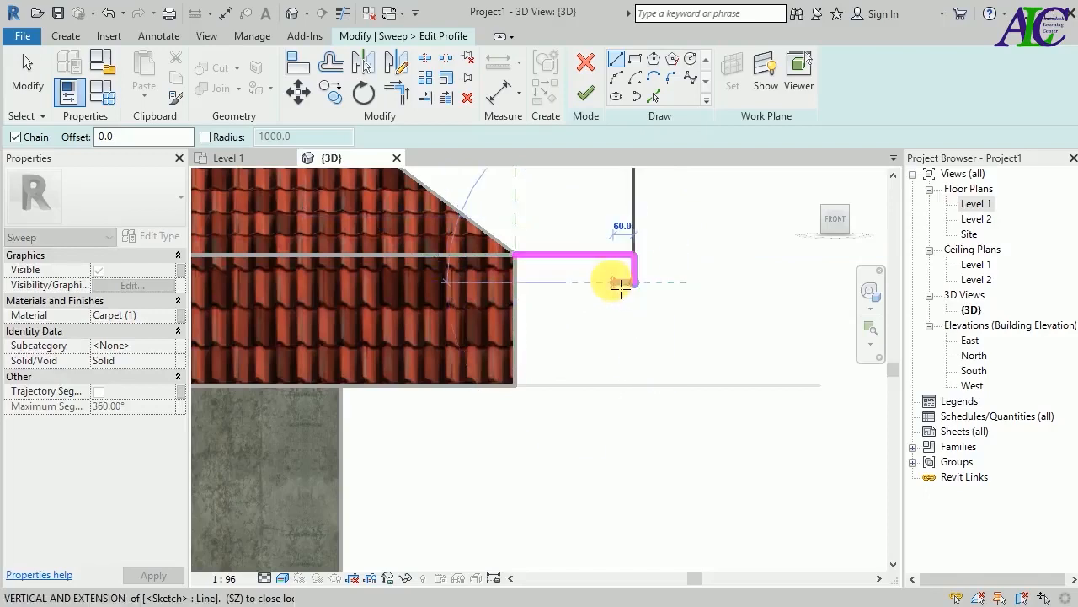
left_click(614, 283)
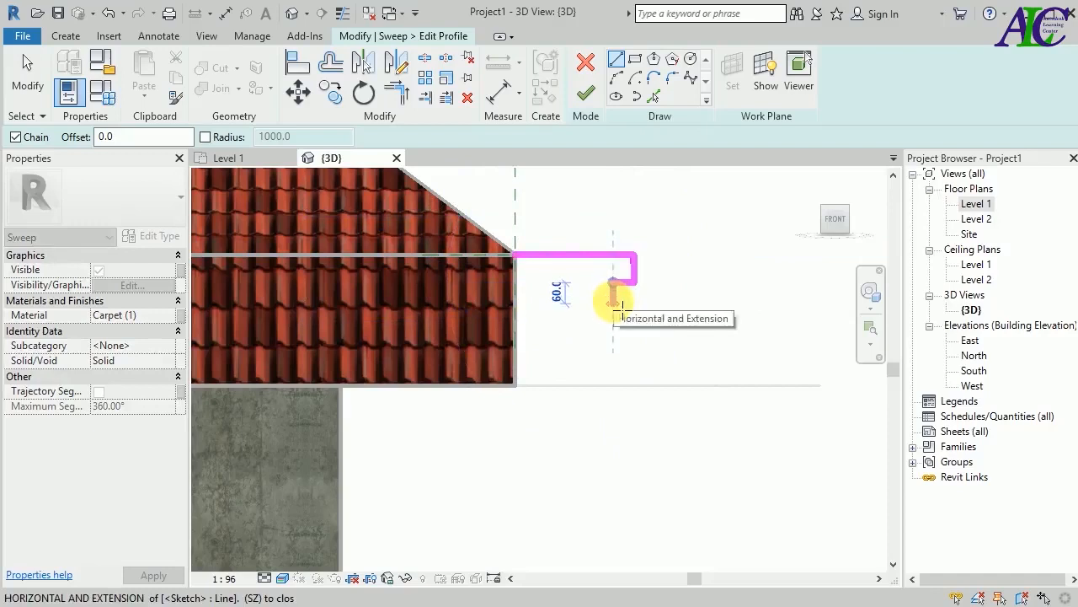
left_click(613, 303)
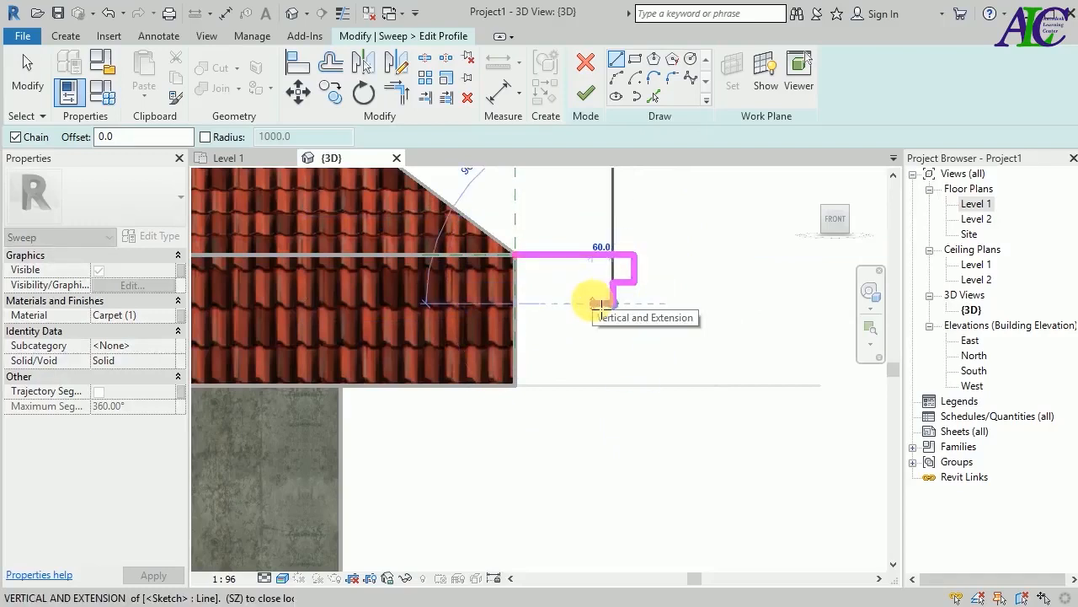
left_click(598, 304)
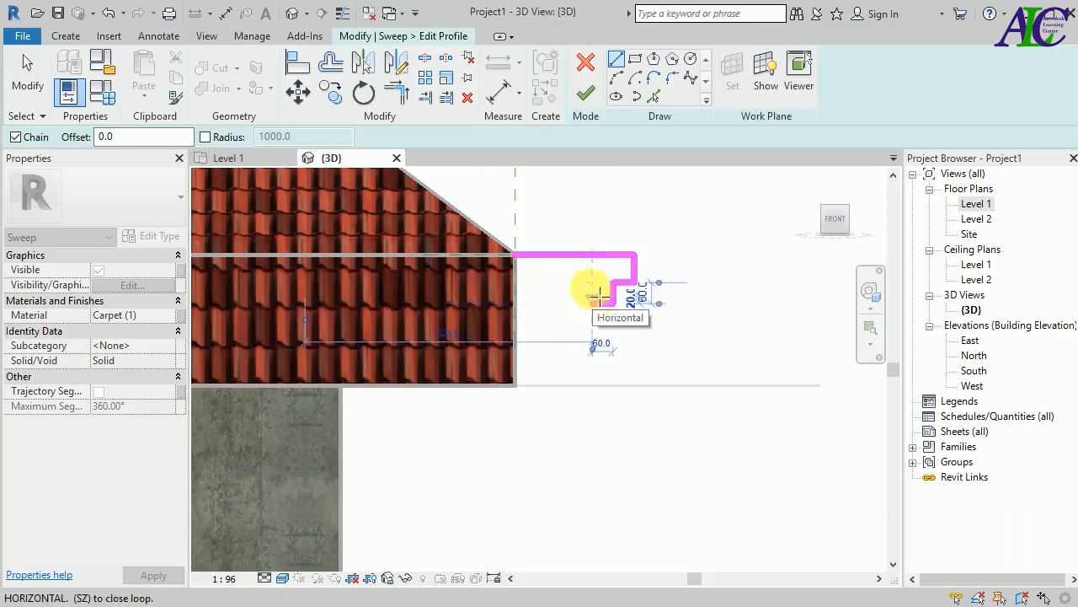
left_click(591, 301)
key("Escape")
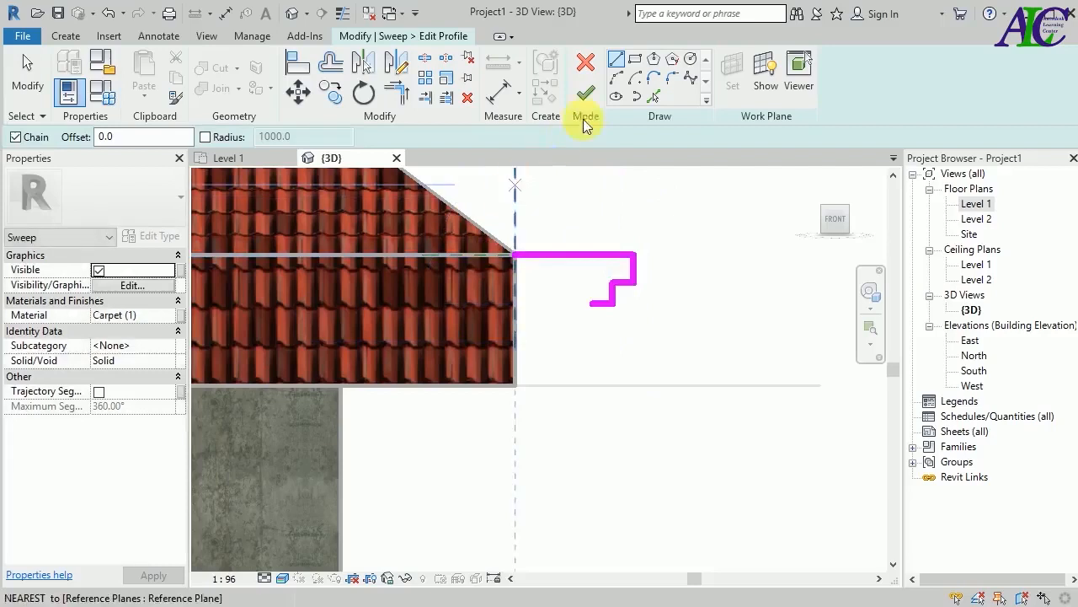
Step: Draw the profile's vertical side down the roof edge to its underside, plus two lower steps rising outward, the second about 60 wide
left_click(513, 252)
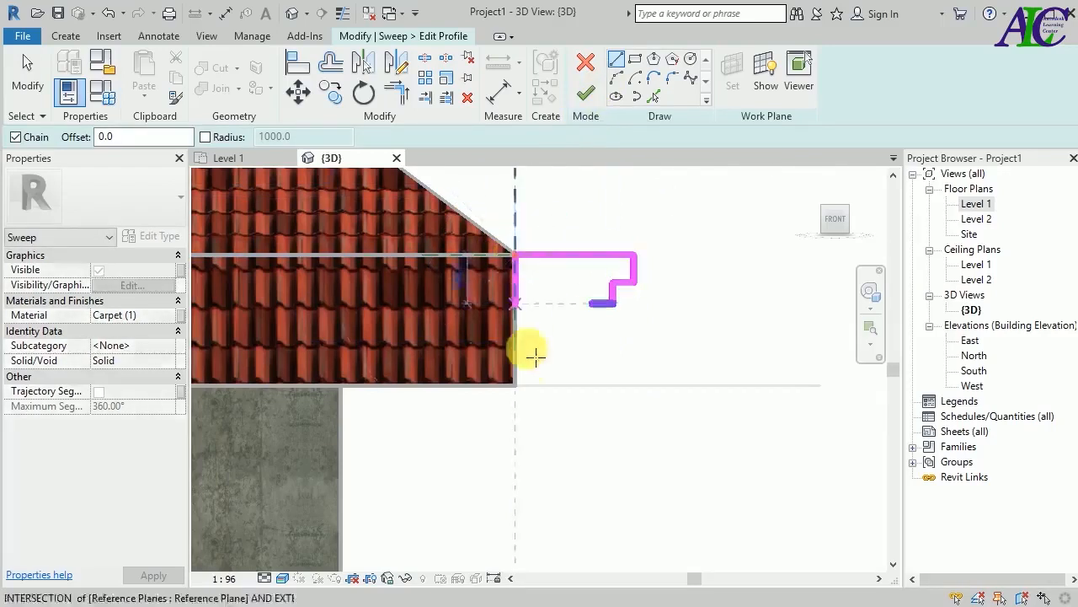
left_click(514, 385)
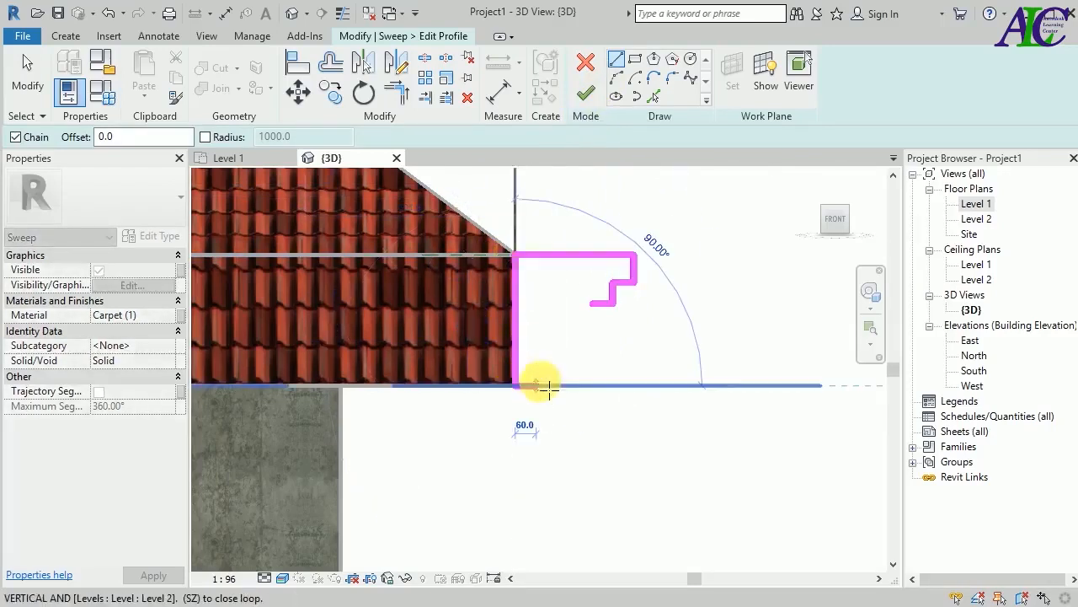
left_click(545, 385)
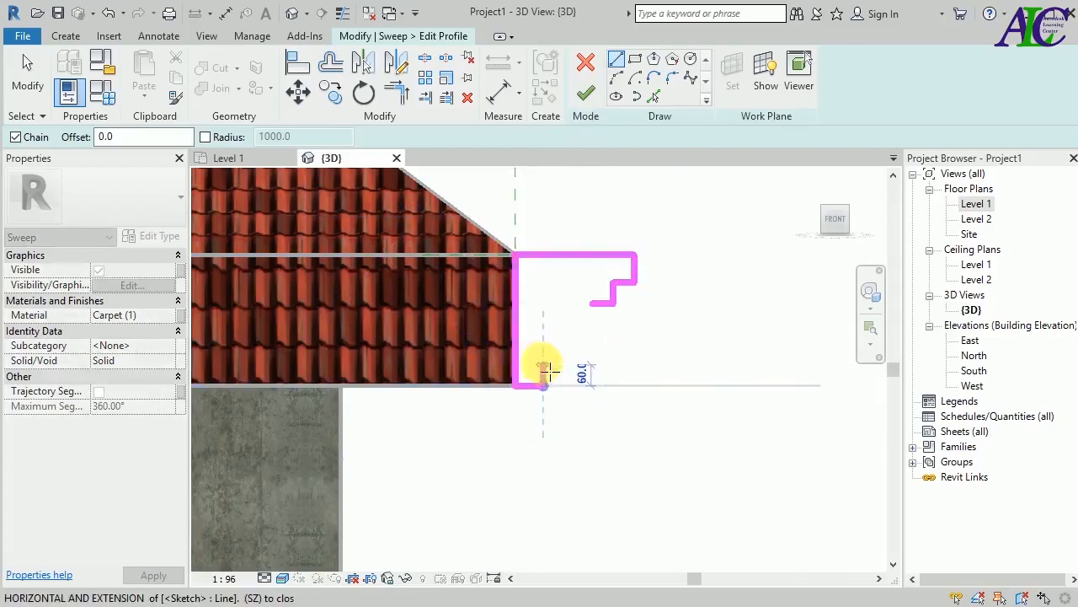
left_click(543, 359)
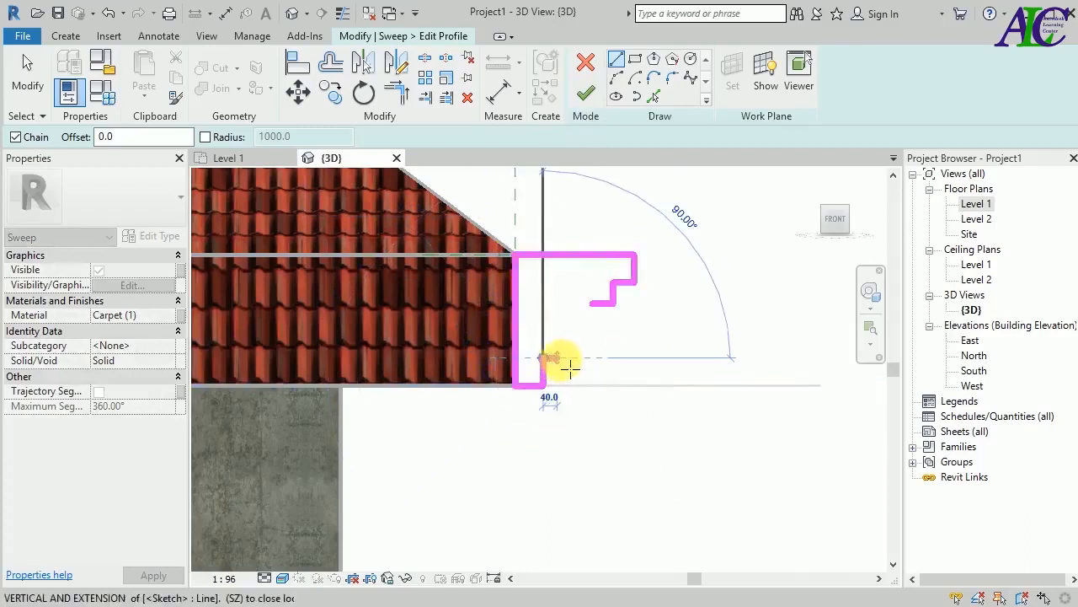
left_click(564, 358)
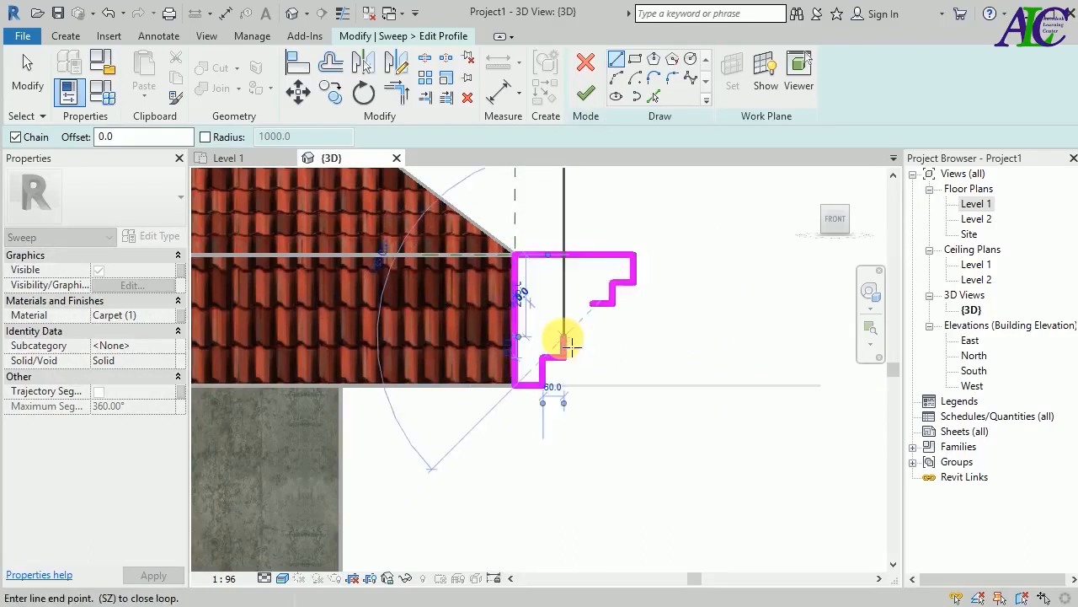
left_click(562, 337)
Step: Close the fascia profile with an outward-bulging arc of about 72 radius between the upper and lower steps
left_click(619, 77)
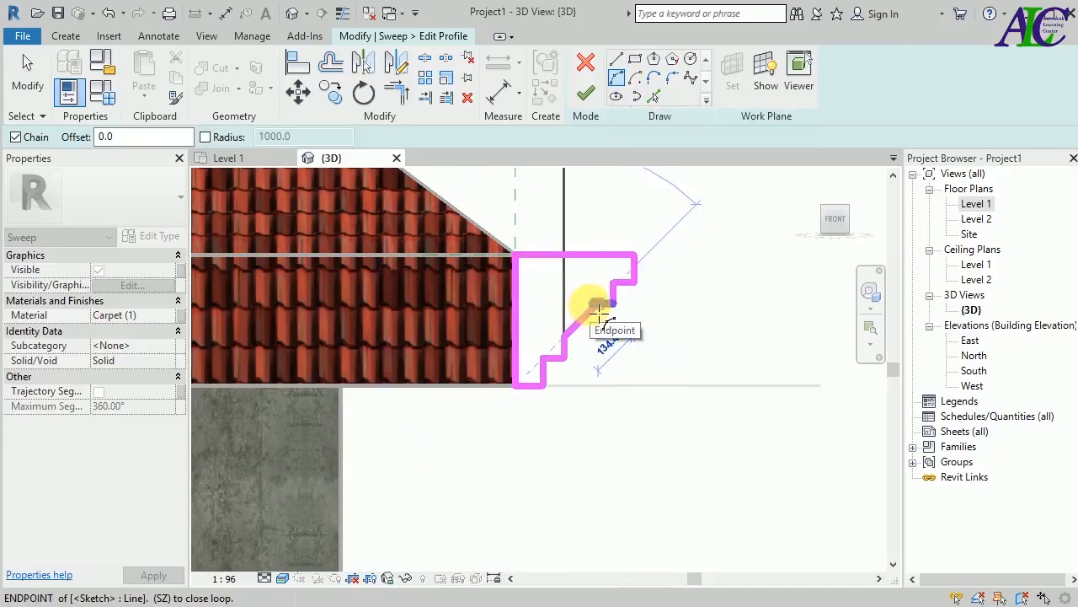
left_click(602, 309)
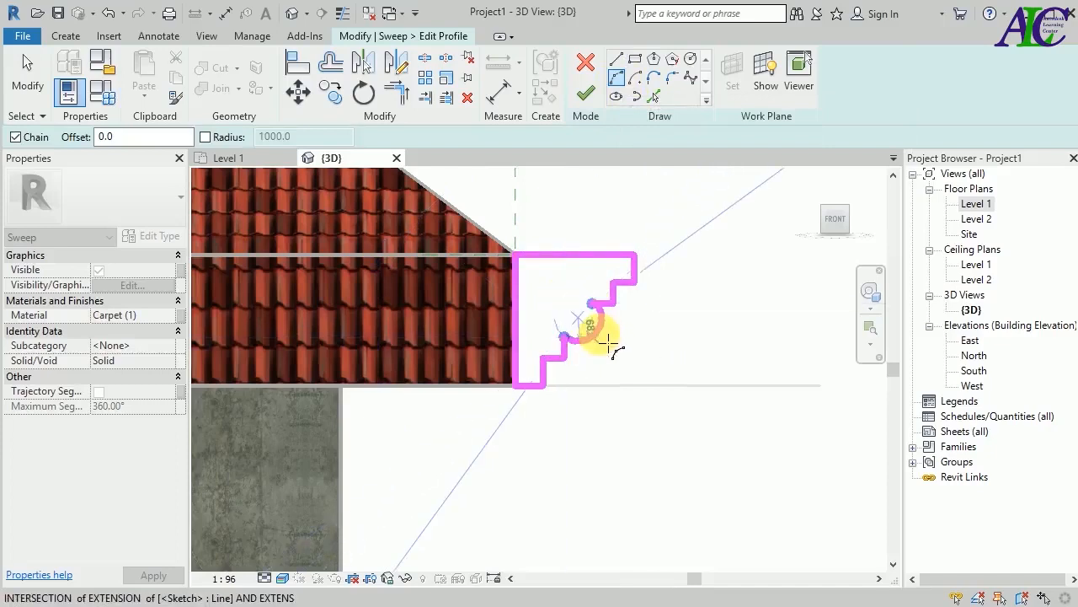
scroll(605, 347, "up", 3)
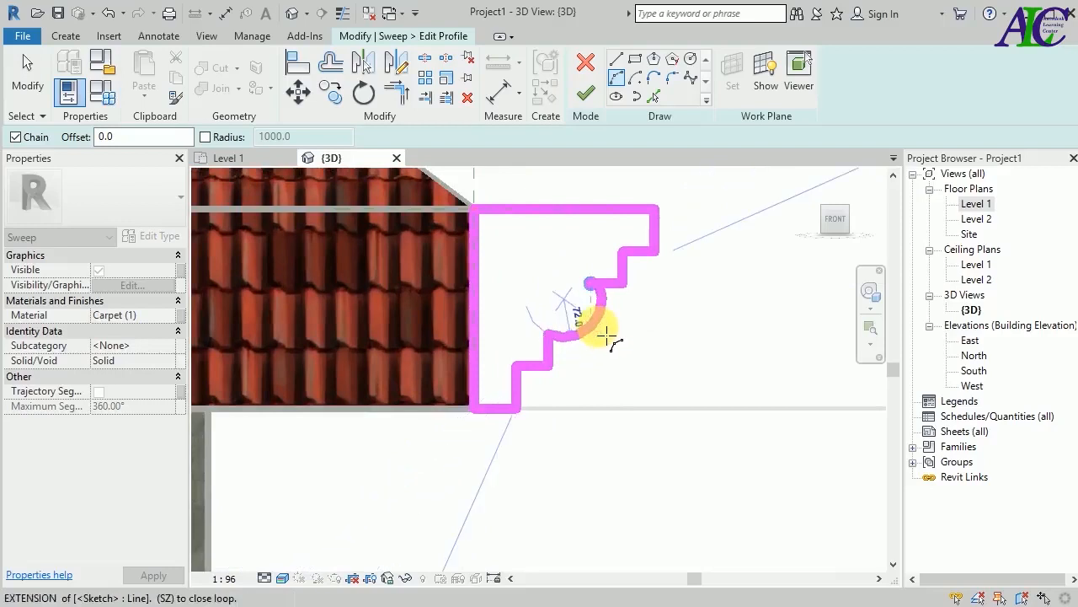
left_click(607, 337)
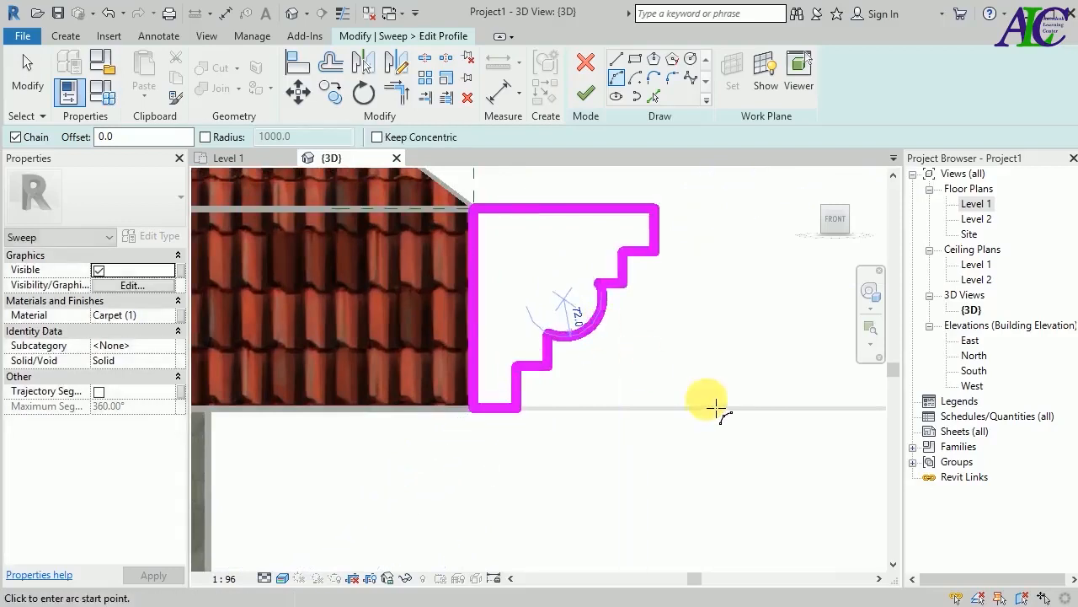
scroll(684, 489, "down", 3)
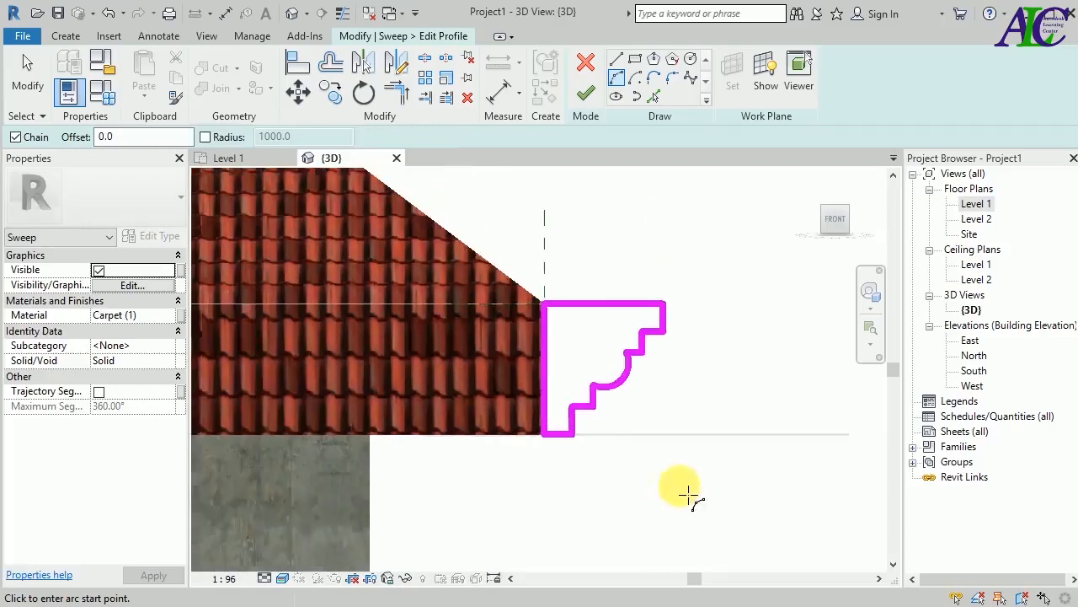
Step: Open the sweep's material assignment, browse the project materials and create a new material
left_click(647, 350)
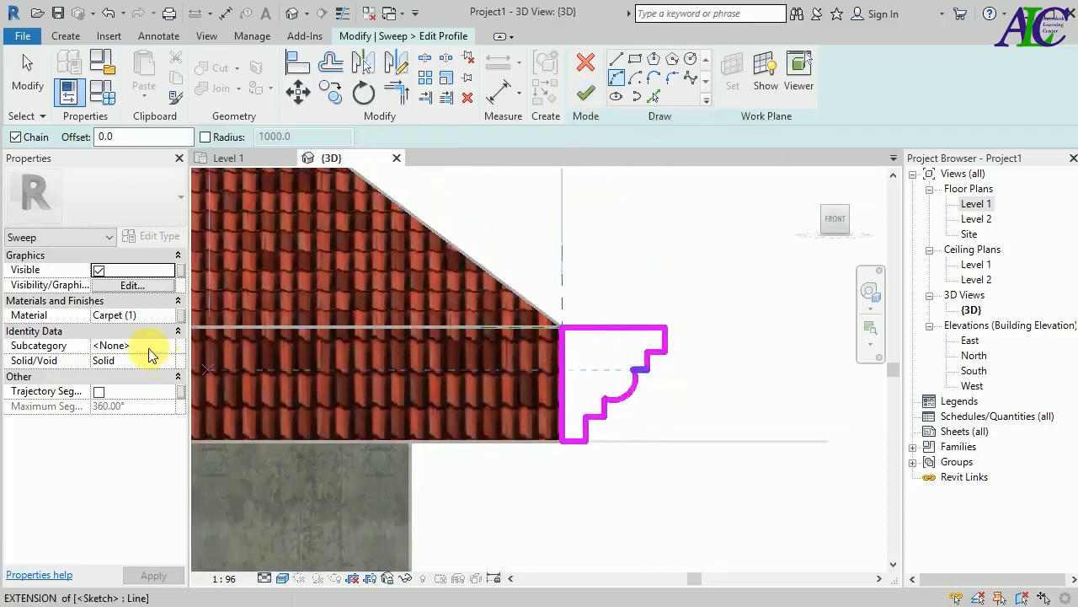
left_click(151, 314)
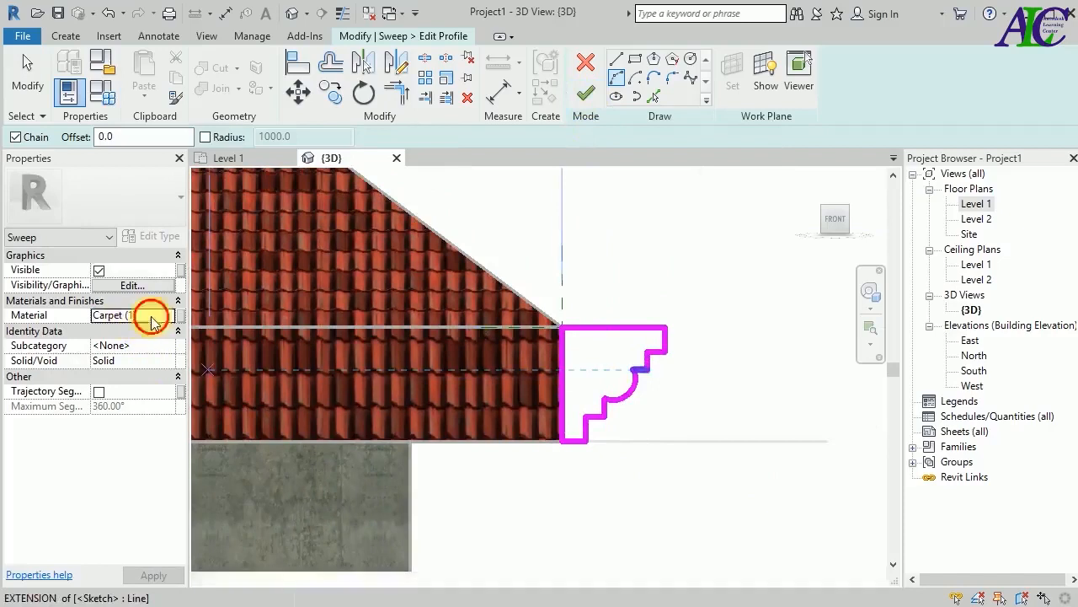
left_click(170, 315)
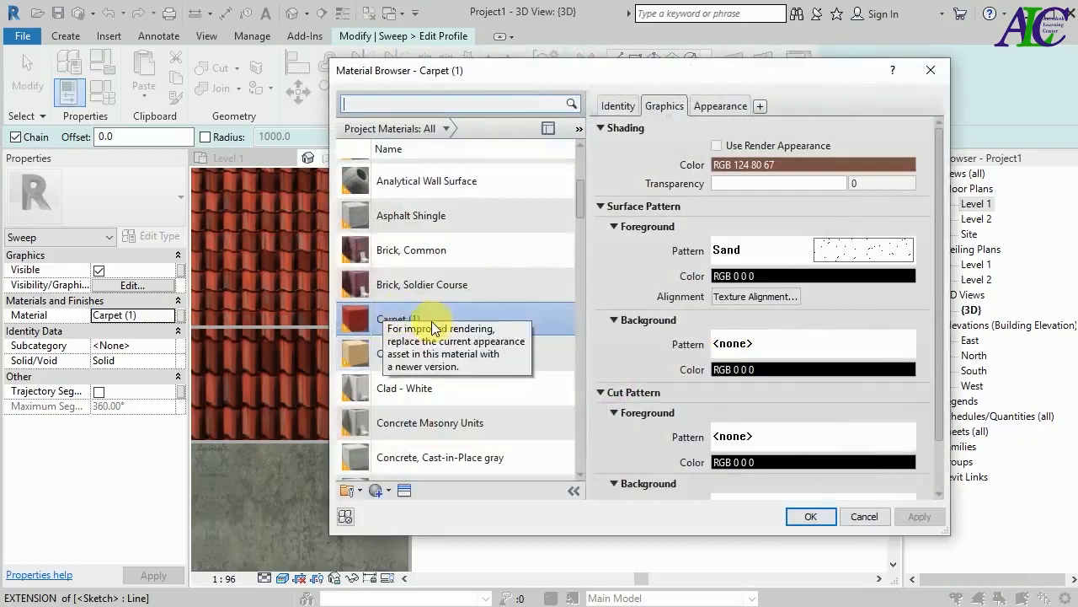
left_click(400, 327)
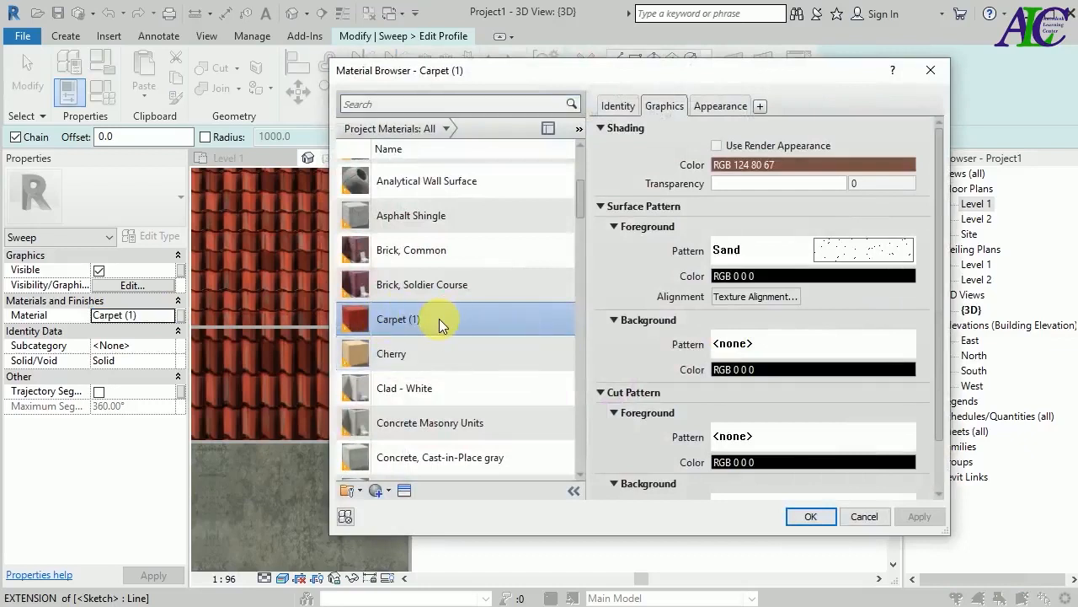
scroll(439, 321, "up", 1)
scroll(434, 323, "down", 3)
scroll(433, 329, "down", 2)
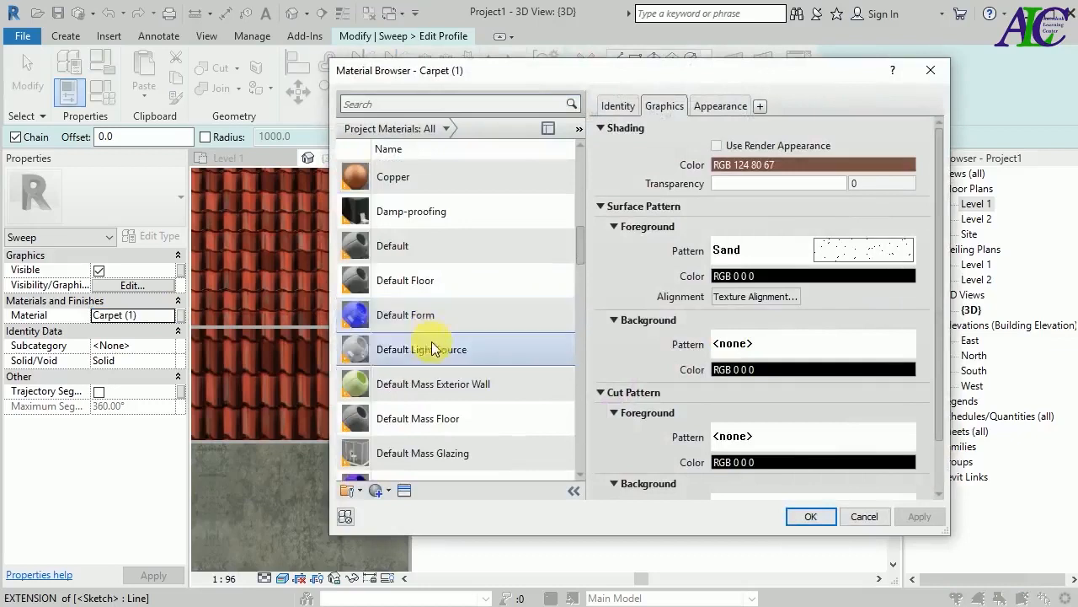
scroll(453, 306, "down", 3)
scroll(440, 429, "down", 6)
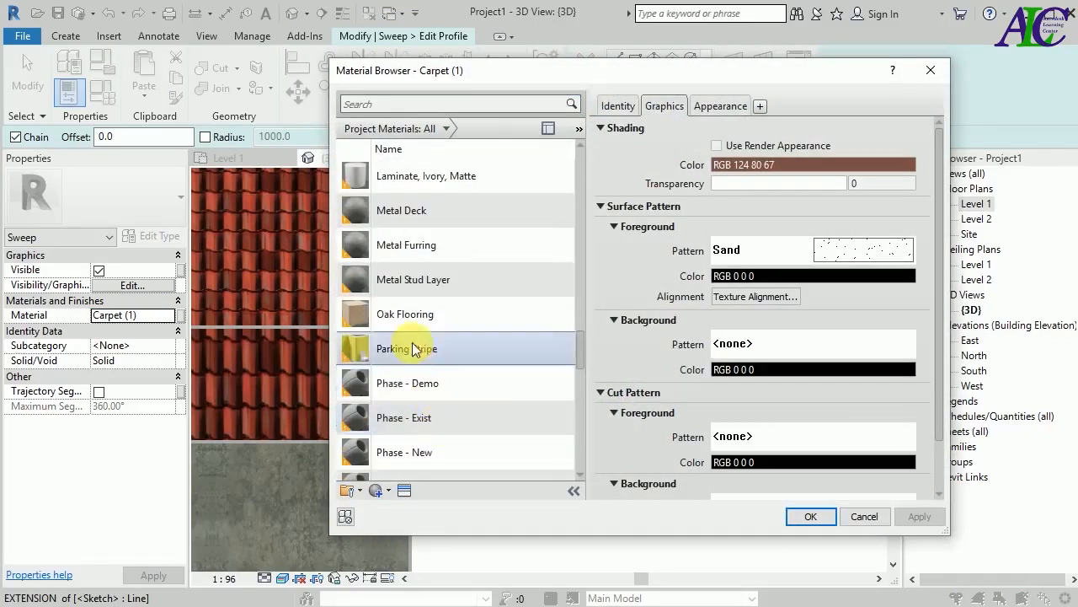
left_click(389, 491)
left_click(400, 507)
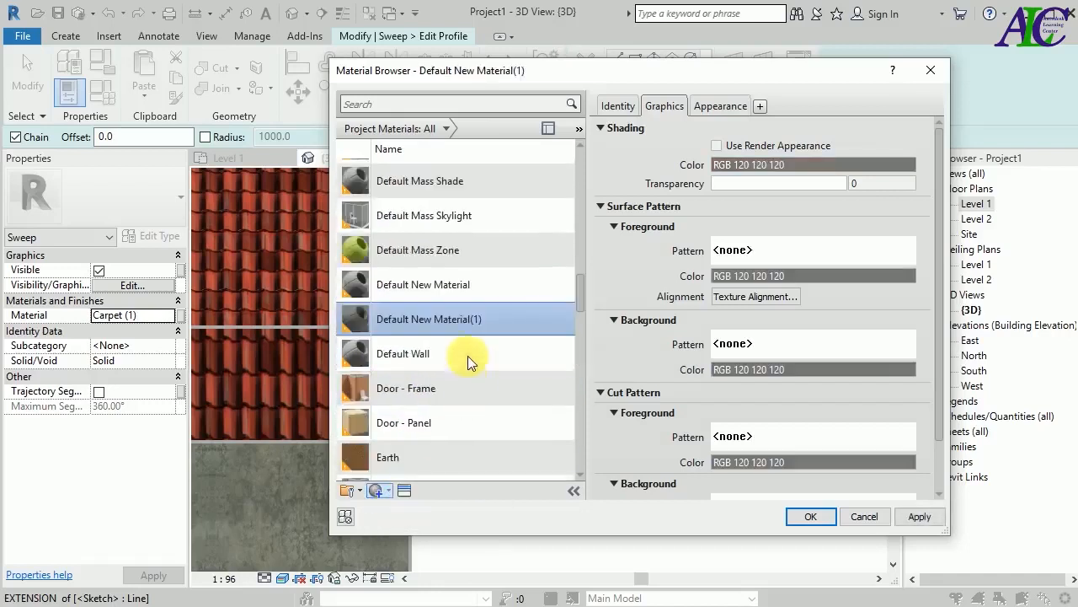
Step: Rename the new material as "roof facia"
right_click(462, 313)
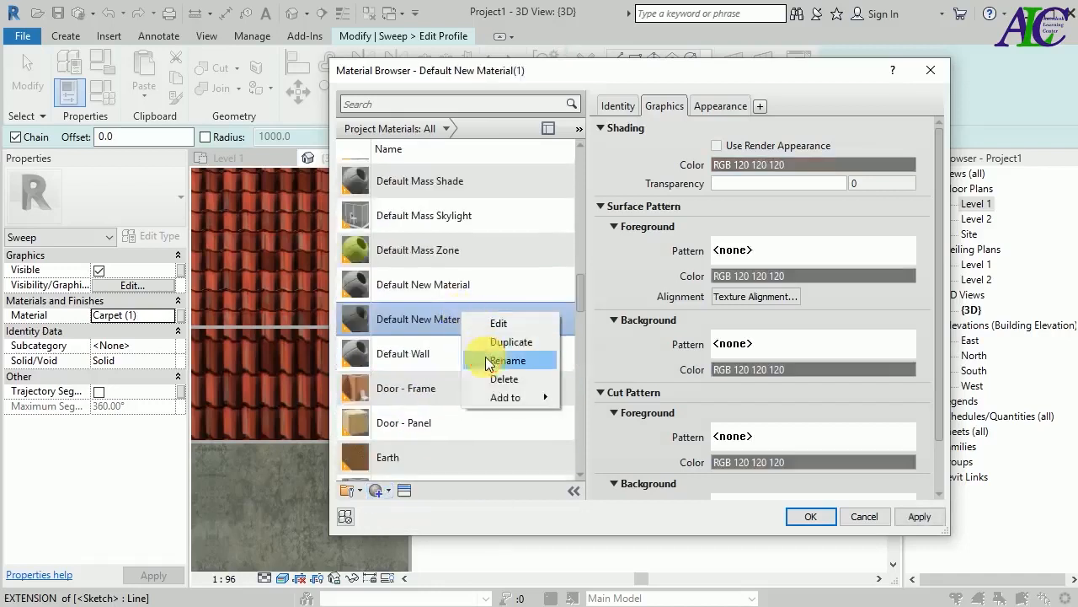
left_click(486, 361)
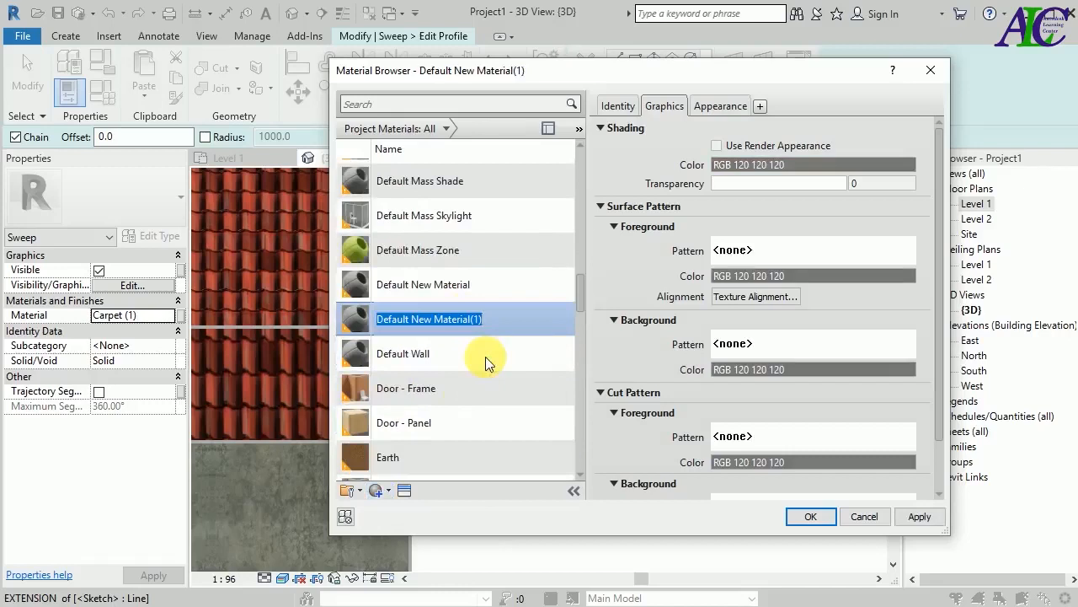
type("roof fi")
key("BackSpace")
type("acia")
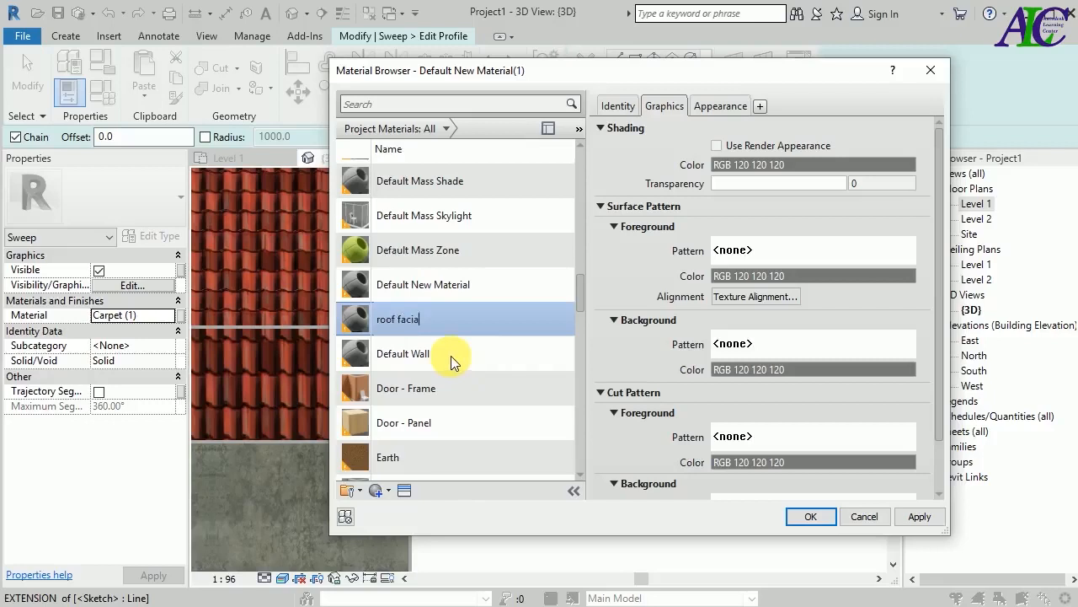
key("Return")
Step: Shade the roof facia material by its render appearance and replace its appearance asset with Fabric (Red) from the Appearance Library's Fabric category
left_click(717, 147)
left_click(718, 106)
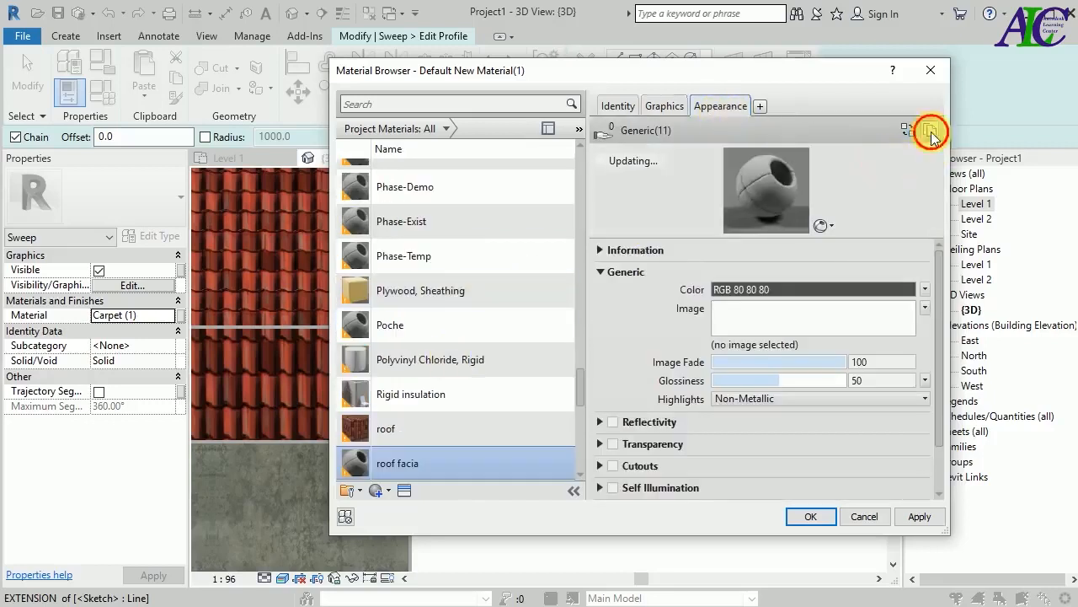
left_click(907, 131)
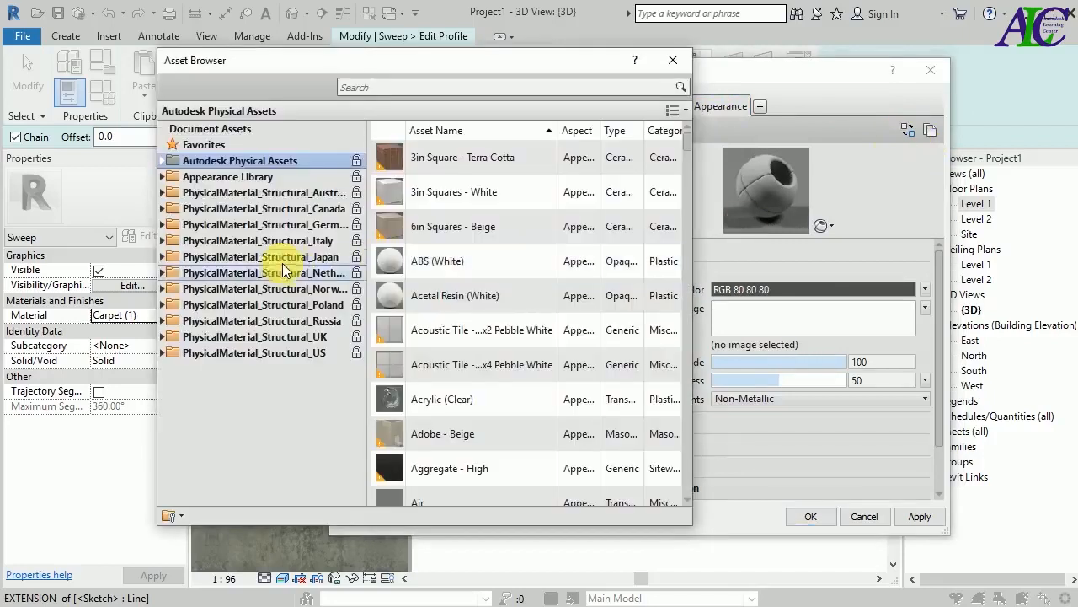
left_click(163, 176)
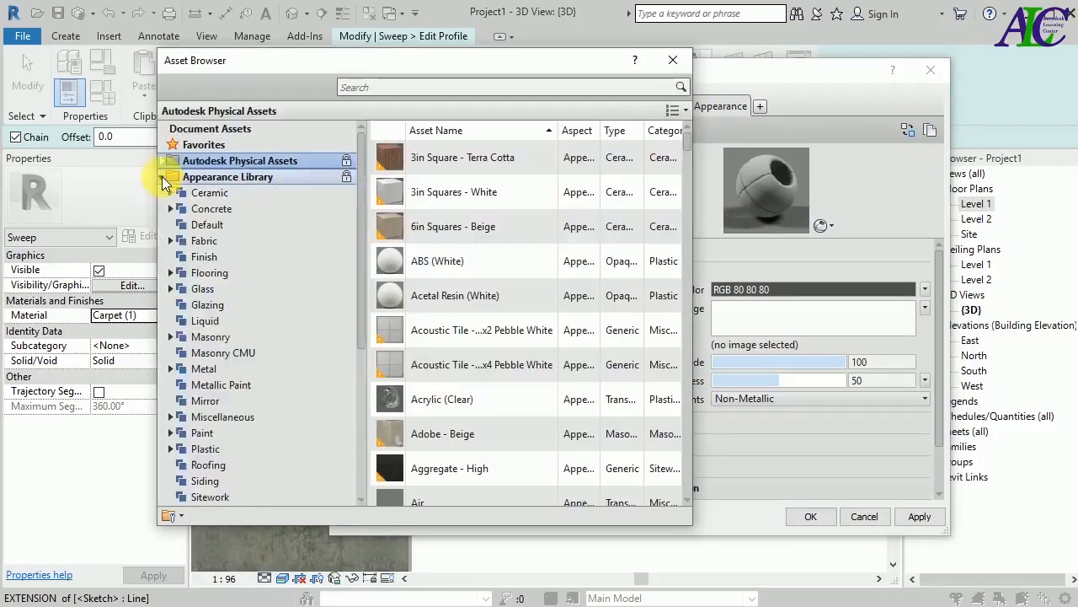
scroll(272, 308, "down", 1)
left_click(204, 208)
scroll(521, 366, "up", 3)
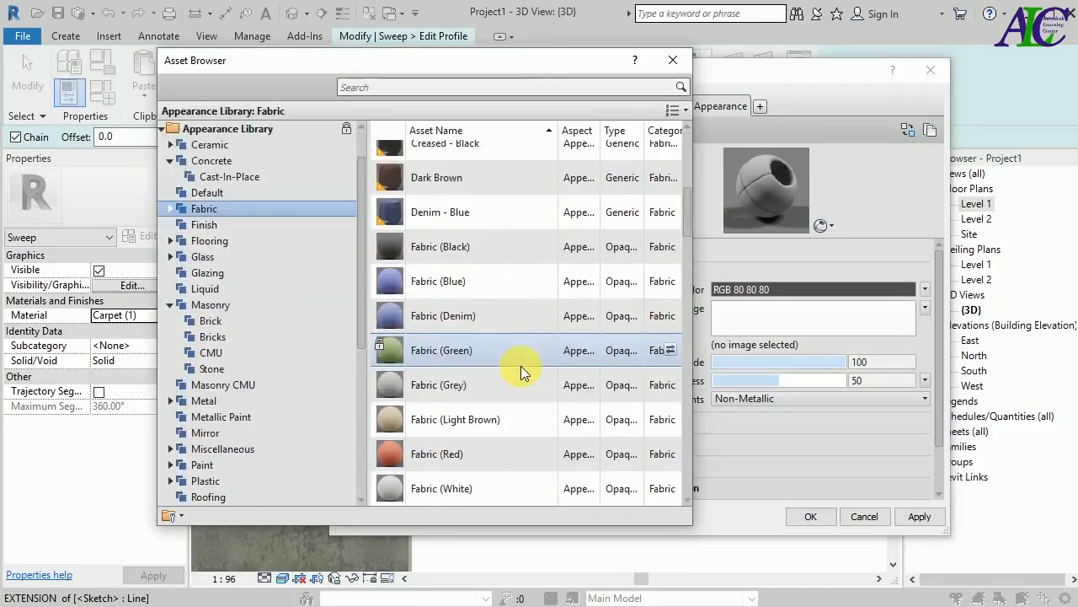
scroll(520, 366, "up", 2)
scroll(521, 365, "down", 1)
scroll(520, 371, "down", 3)
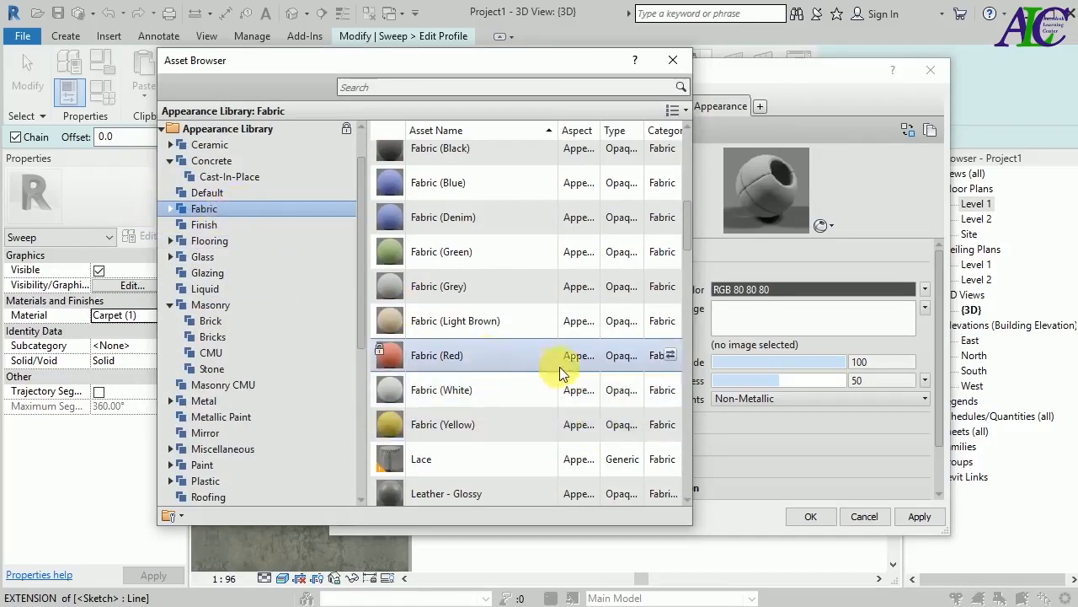
left_click(669, 357)
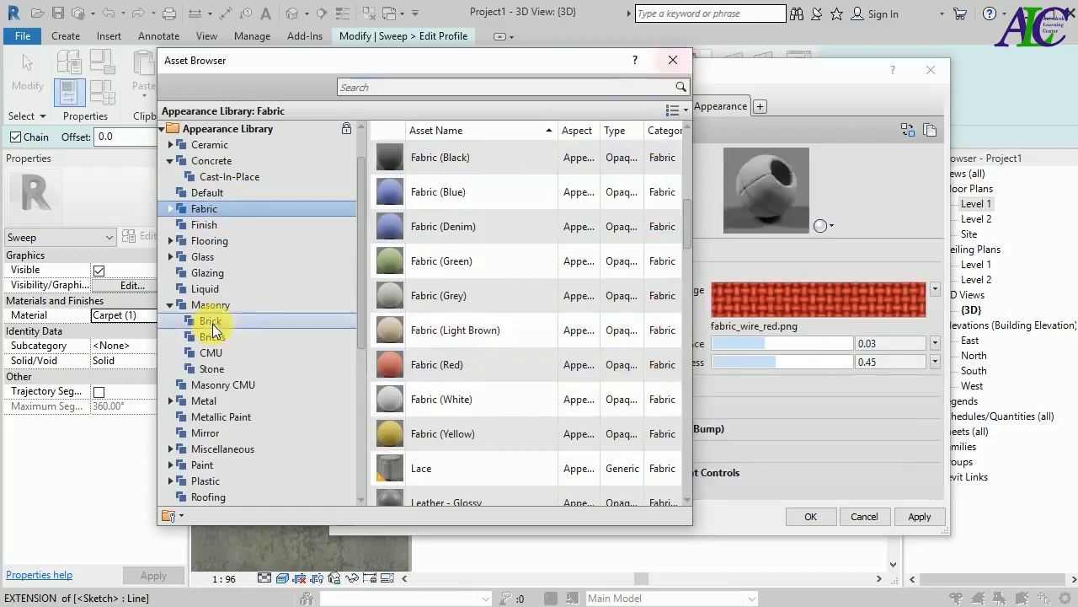
Step: Close the asset library and apply the roof facia material to the sweep
left_click(673, 60)
left_click(923, 517)
left_click(809, 517)
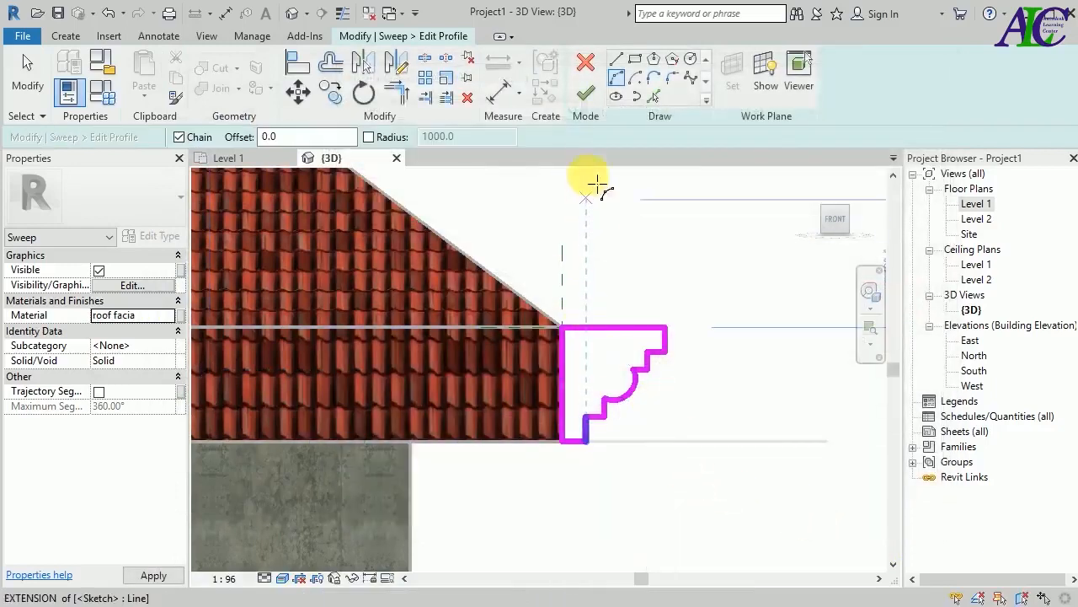
Step: Finish the profile sketch and complete the fascia sweep along the roof edges
left_click(587, 91)
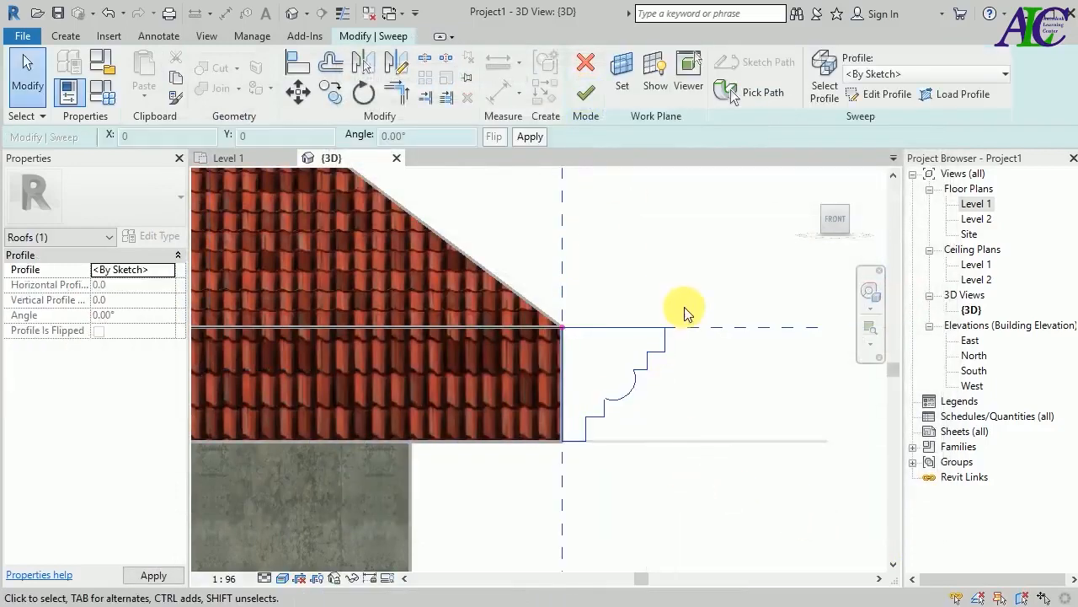
left_click(588, 94)
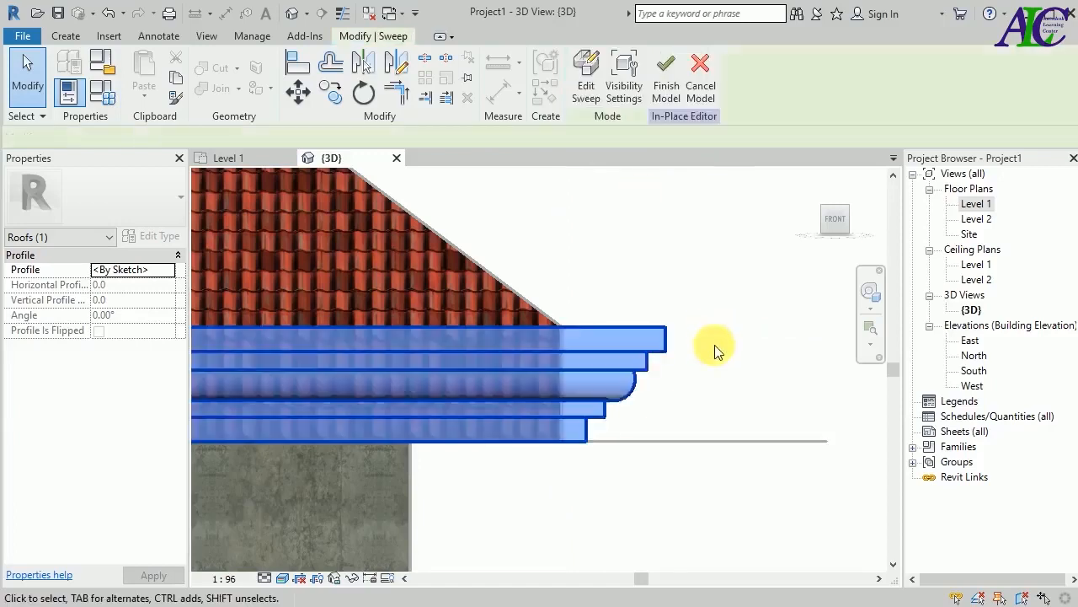
left_click(729, 483)
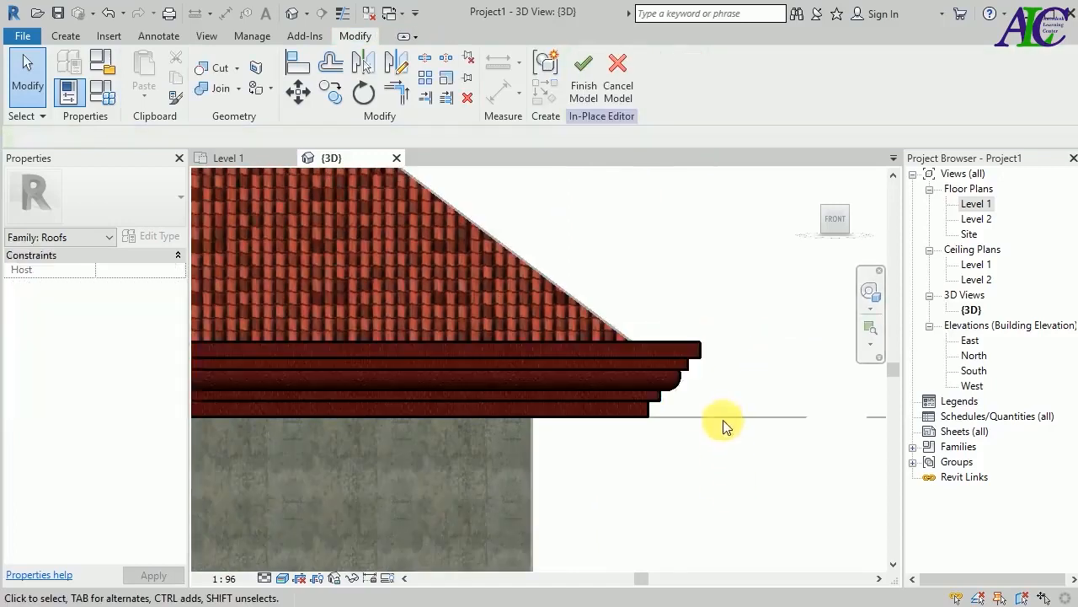
Step: Examine the fascia sweep around the building from the front corner to the back side
scroll(722, 424, "down", 1)
scroll(713, 449, "down", 1)
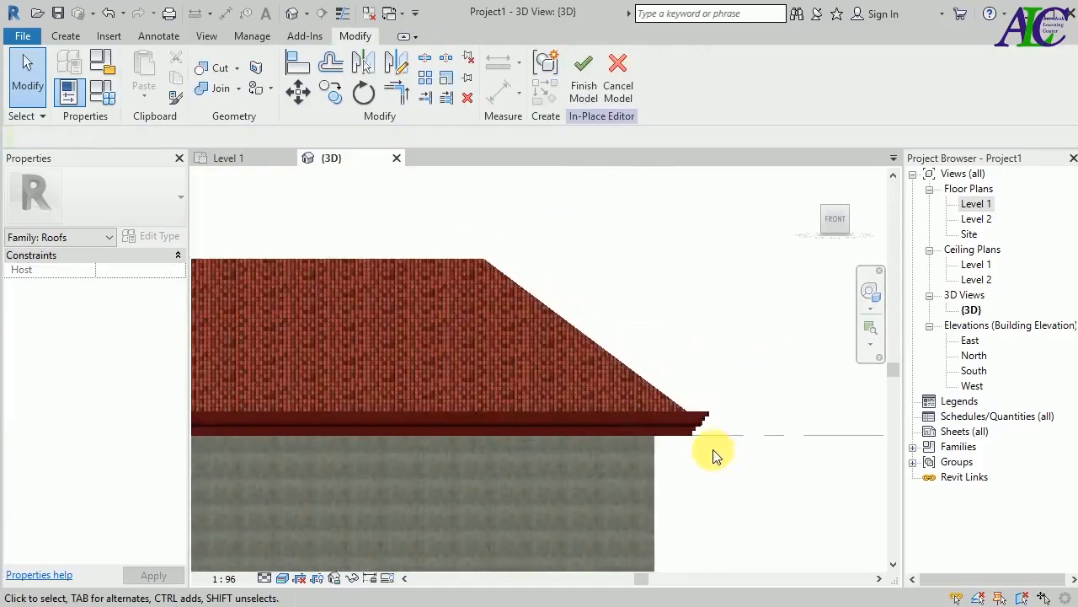
middle_click_drag(768, 377, 751, 429, "shift")
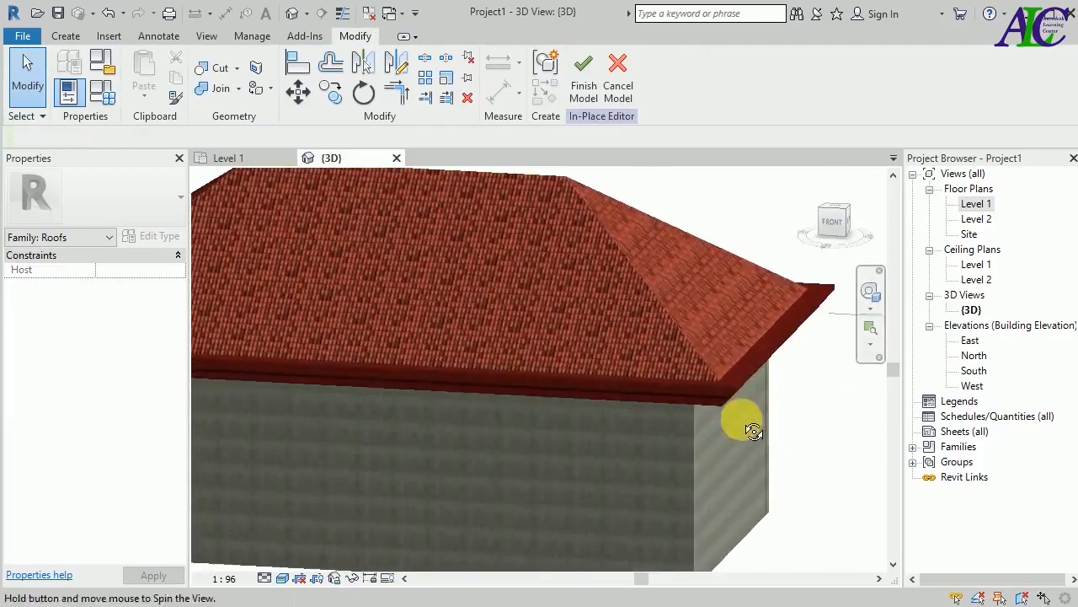
scroll(506, 274, "down", 1)
middle_click_drag(715, 392, 540, 429, "shift")
middle_click_drag(802, 421, 482, 413, "shift")
scroll(715, 447, "up", 1)
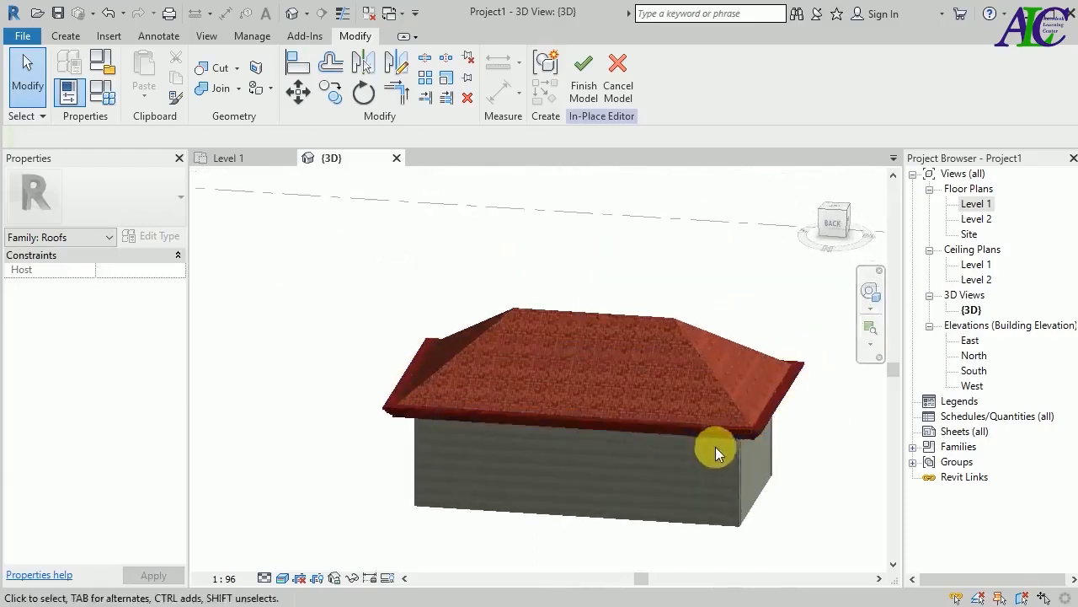
scroll(779, 414, "up", 2)
scroll(544, 289, "down", 3)
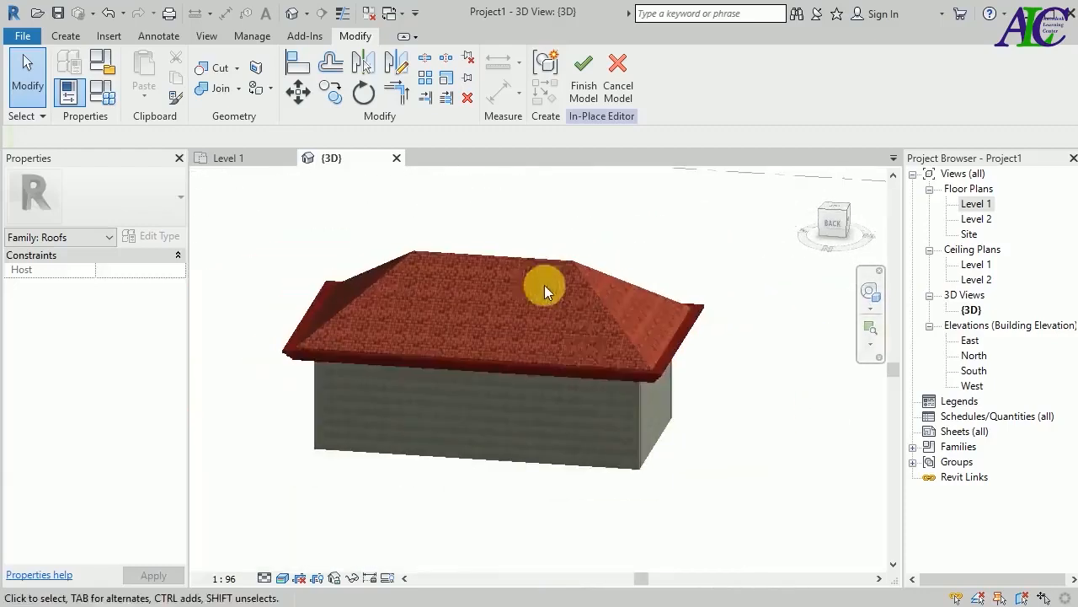
scroll(687, 385, "up", 1)
scroll(688, 384, "up", 1)
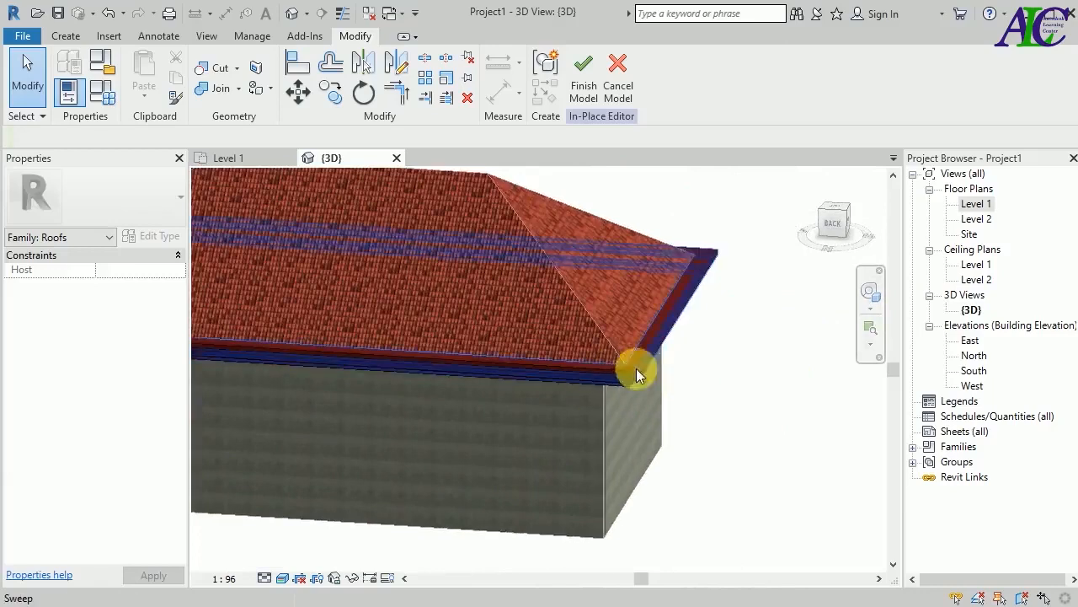
Step: Check the fascia's mitred corner at the back up close and finish the in-place model
scroll(636, 368, "up", 5)
scroll(653, 342, "down", 5)
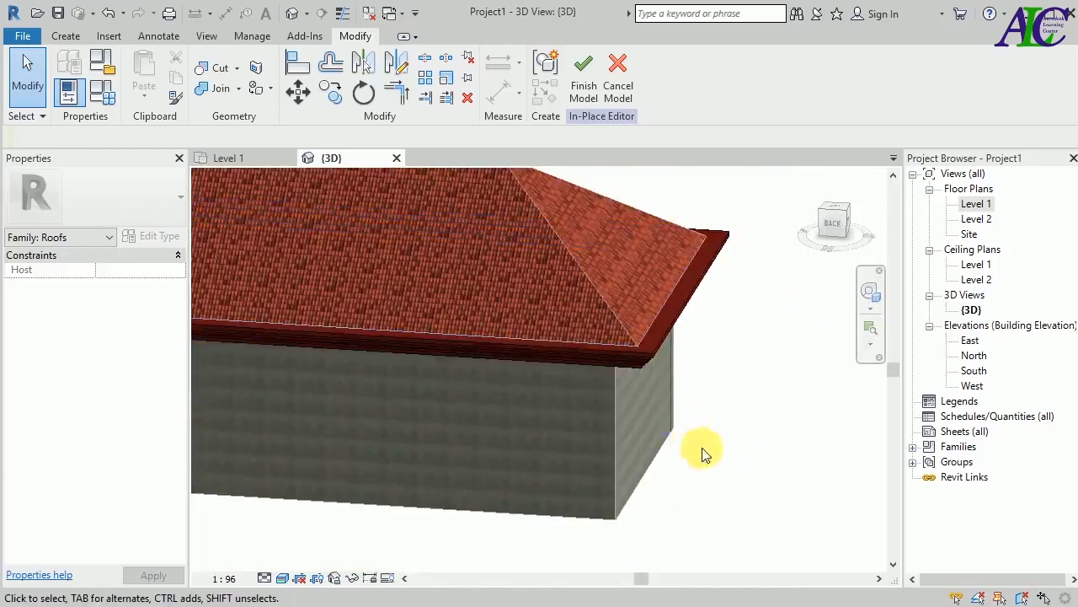
scroll(629, 360, "up", 3)
scroll(612, 372, "down", 5)
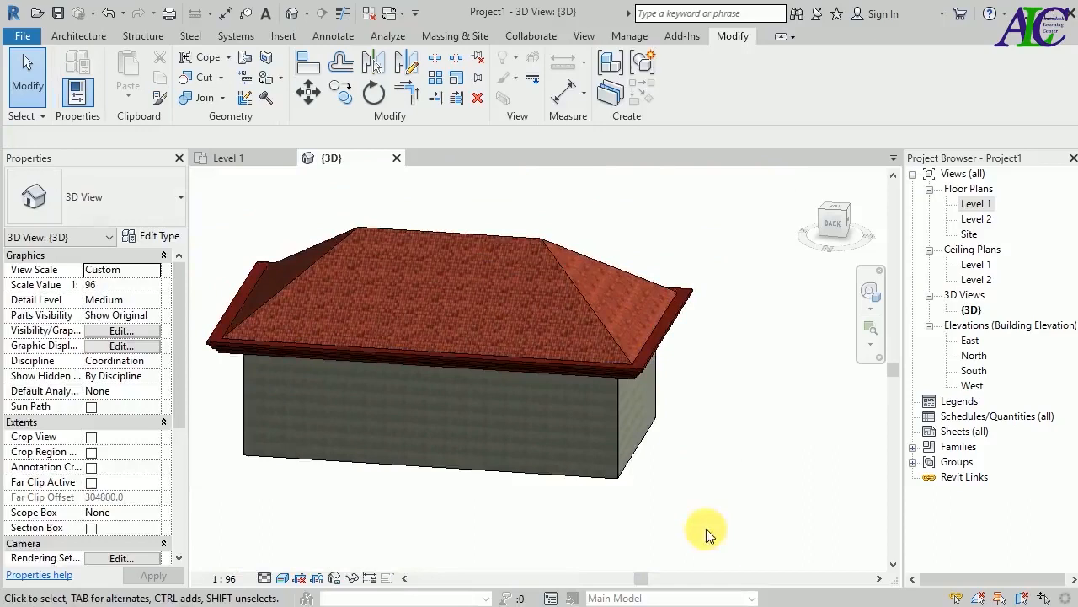
Step: Examine the finished fascia's stepped outline at the roof edge in the straight back view
middle_click_drag(706, 532, 739, 413, "shift")
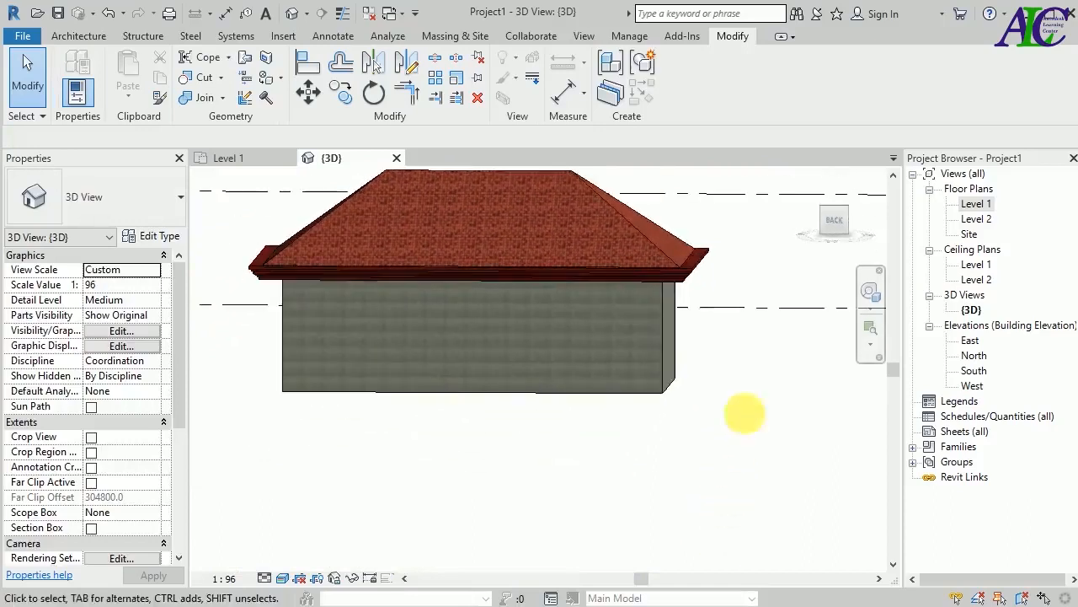
left_click(834, 221)
scroll(595, 381, "up", 3)
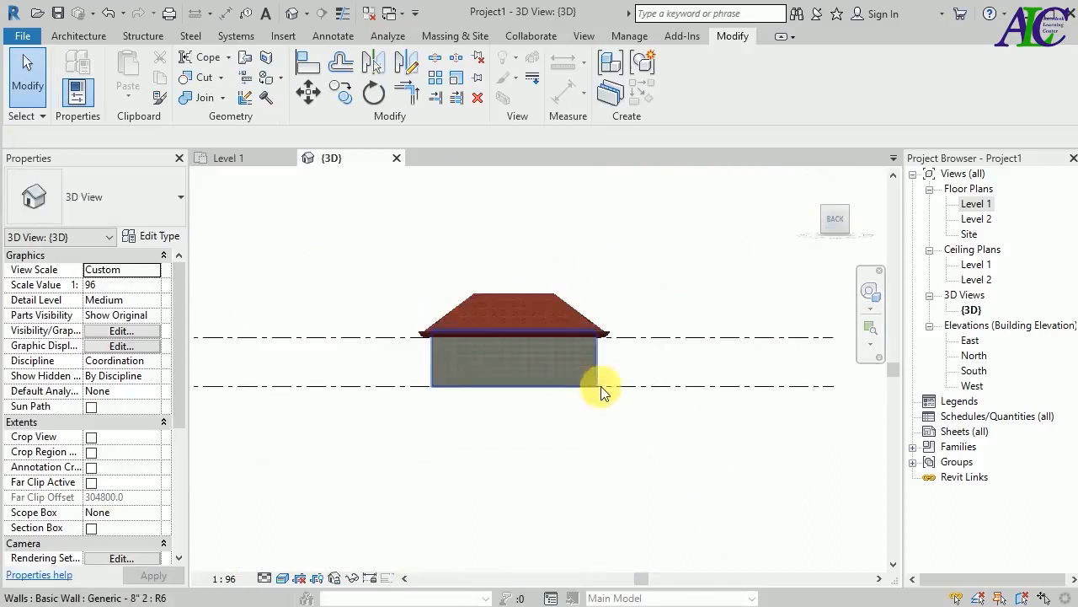
scroll(599, 332, "up", 5)
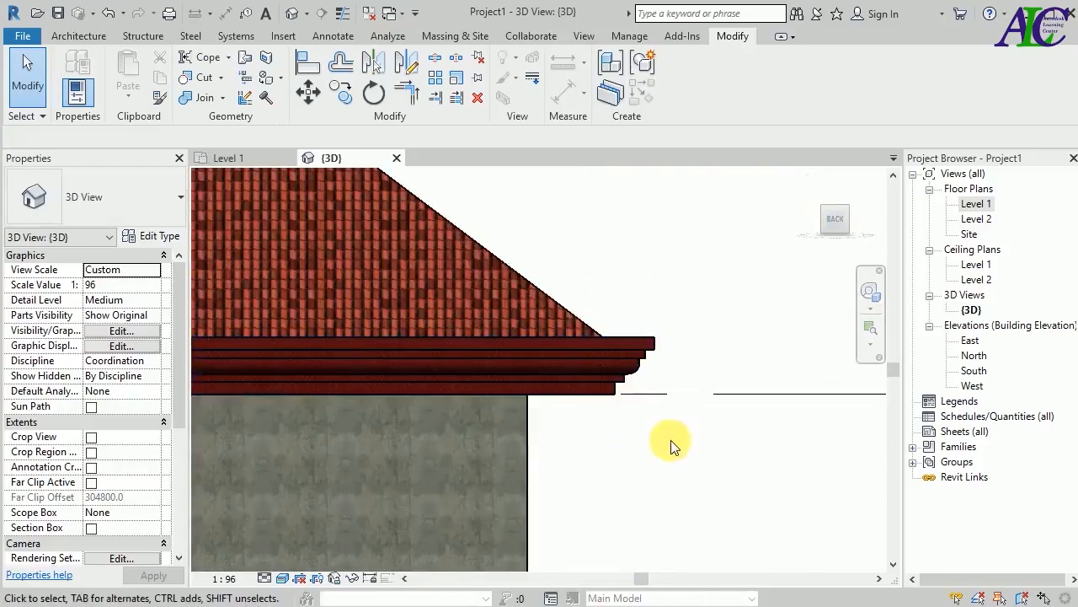
scroll(671, 440, "down", 2)
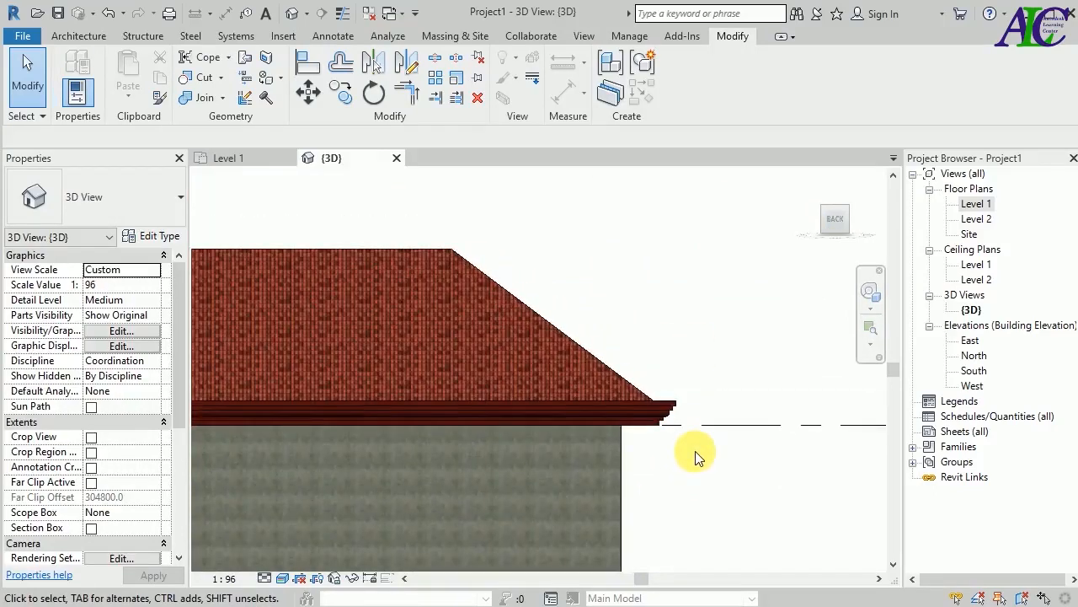